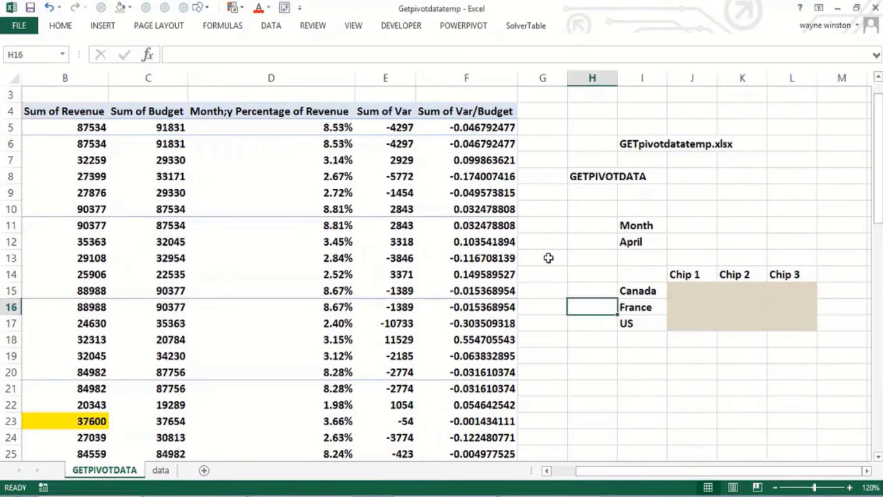
Step: Examine the PivotTable's month, chip and country row labels alongside the February revenue
click(542, 214)
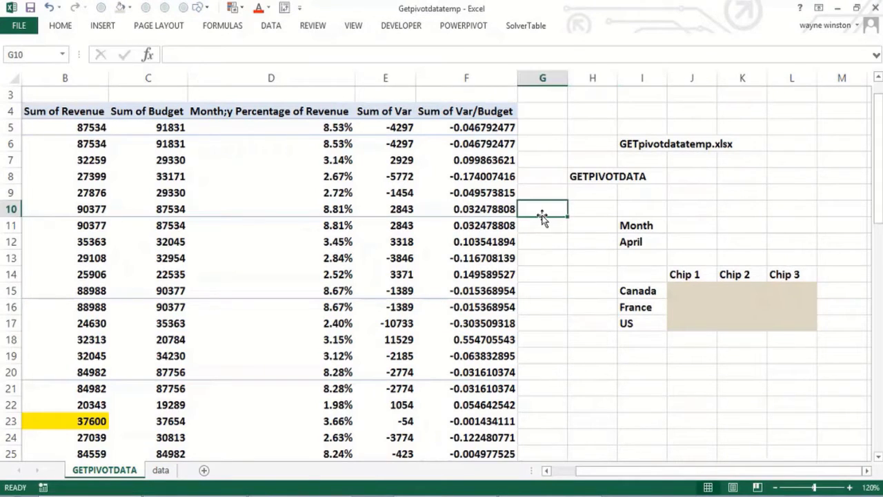
key(Left)
key(Left)
key(Left)
key(Left)
key(Left)
key(Left)
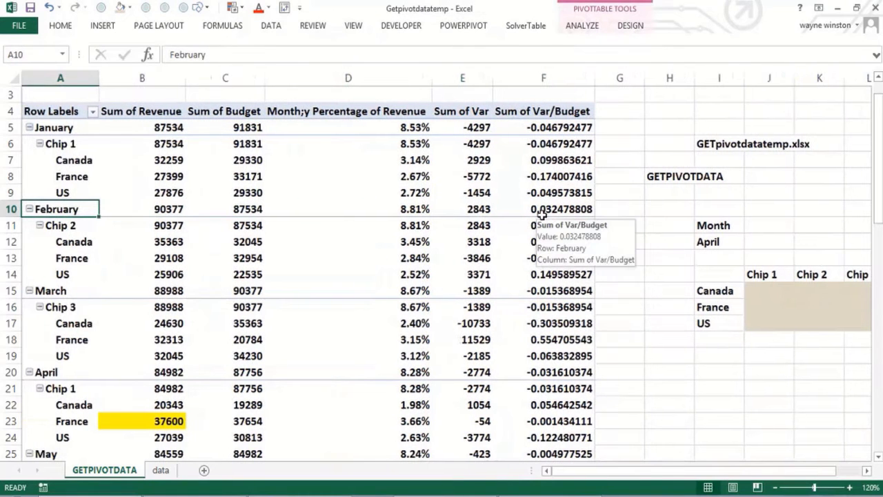
key(Right)
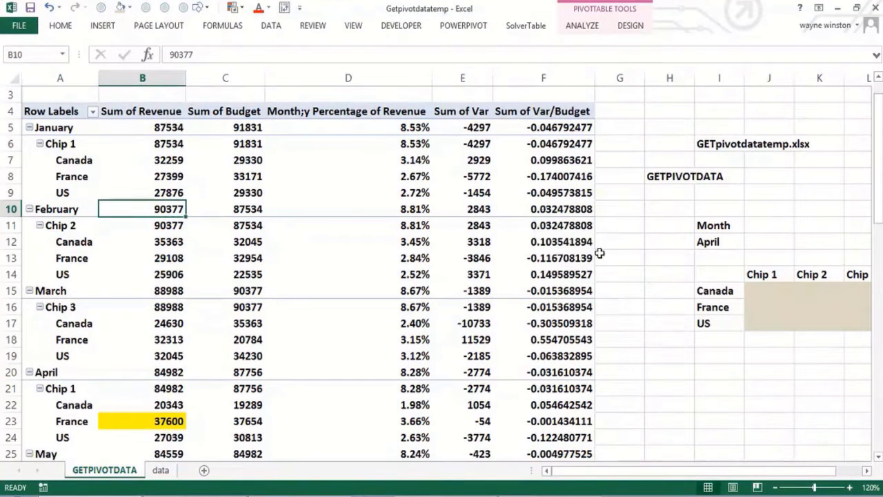
Step: Shade the GETPIVOTDATA heading range H8:I9 with the tan fill color
click(666, 178)
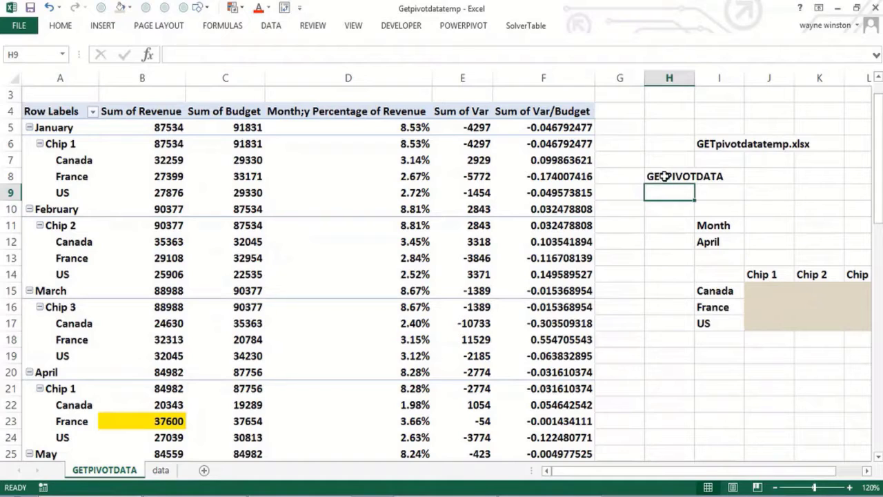
drag(661, 178, 713, 186)
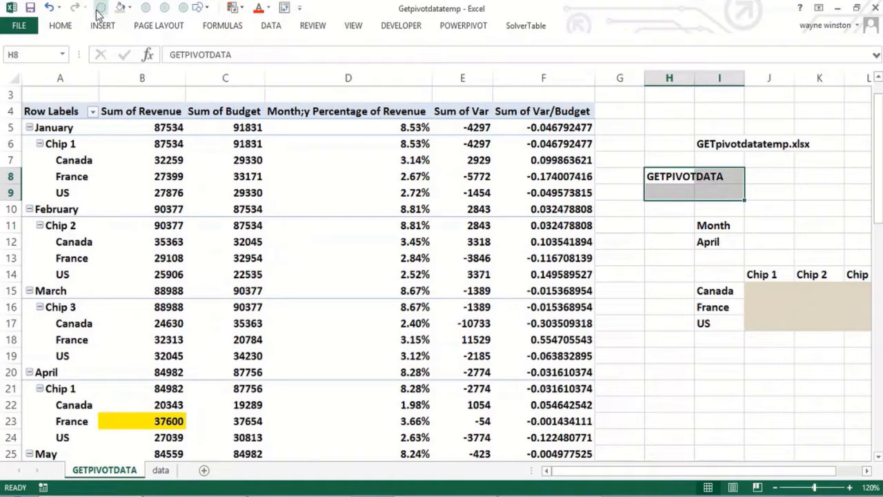
click(120, 7)
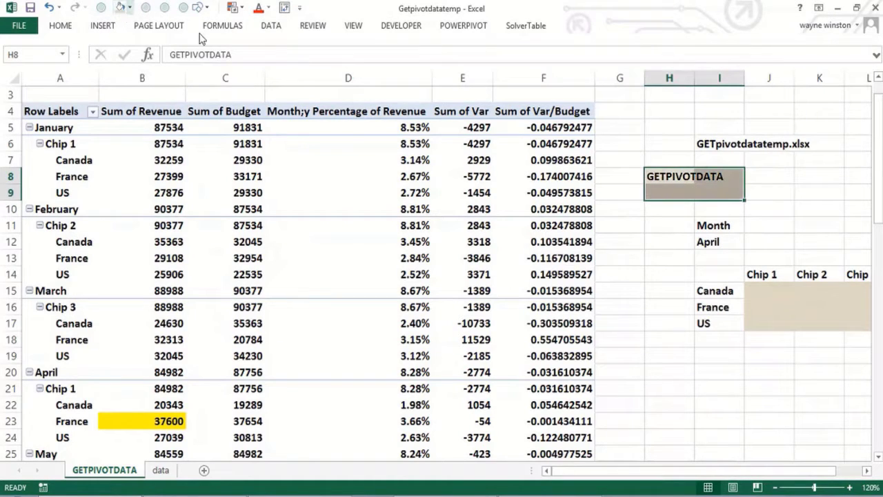
click(656, 258)
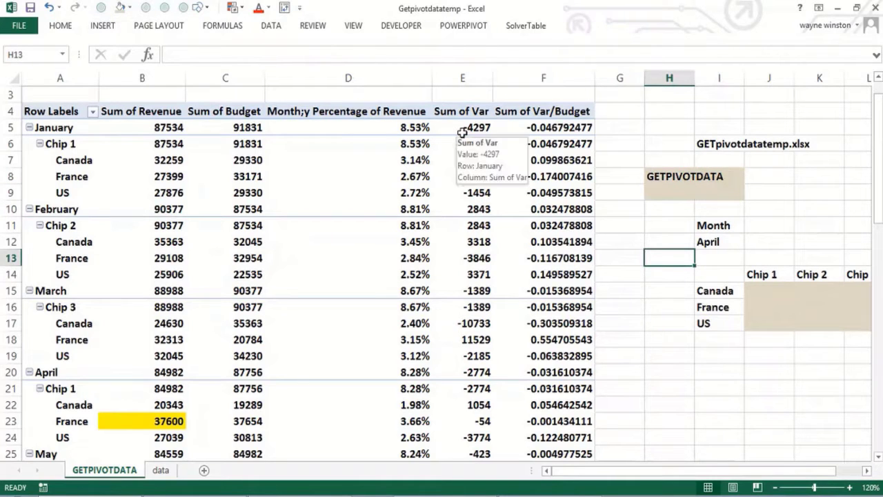
Step: Review the PivotTable's column headings from the first rows of the sheet
key(Left)
key(Left)
key(Left)
key(Left)
key(Left)
key(Left)
key(Left)
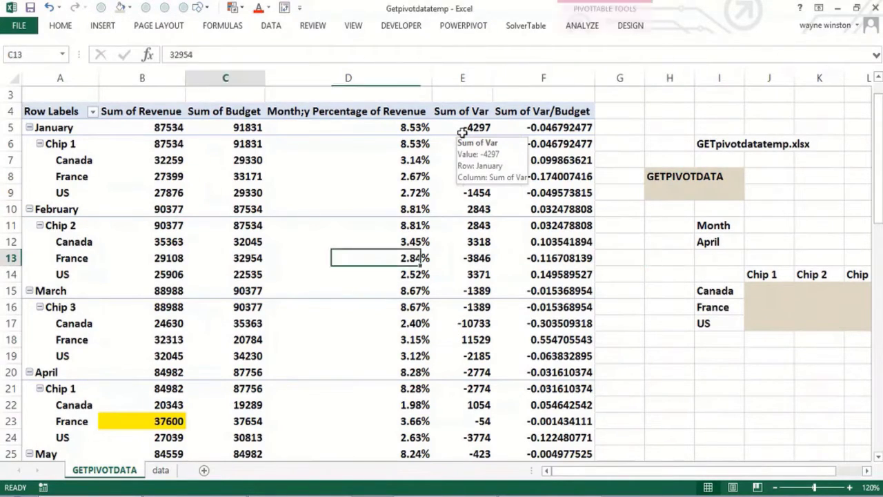
key(Up)
key(Up)
key(Up)
key(Up)
key(Up)
key(Up)
key(Up)
key(Up)
key(Up)
key(Up)
key(Up)
key(Up)
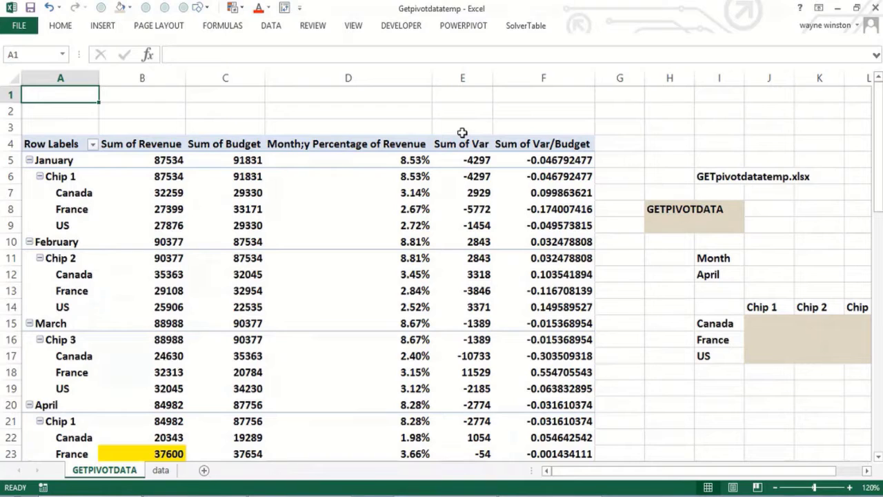
Step: Go down the PivotTable's row labels to locate the April revenue of Chip 1 in France in B23
key(Down)
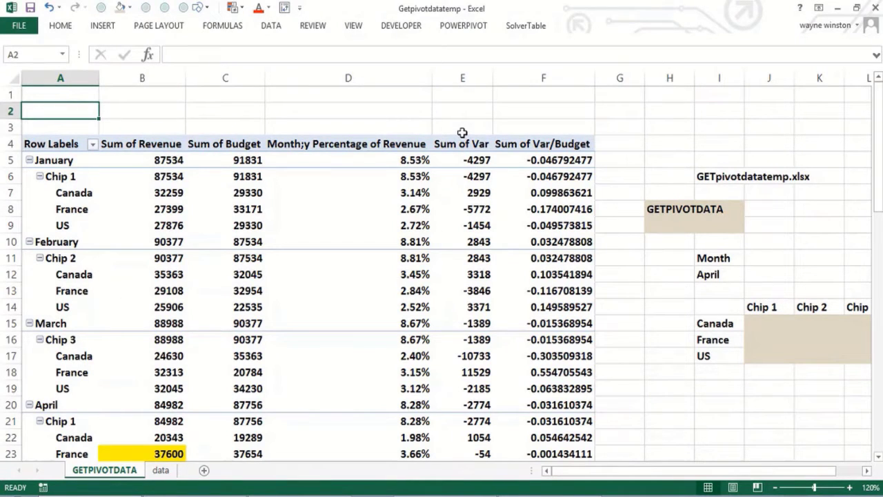
key(Down)
key(Down)
key(Down)
key(Down)
key(Down)
key(Down)
key(Down)
key(Down)
key(Down)
key(Down)
key(Down)
key(Down)
key(Down)
key(Down)
key(Down)
key(Down)
key(Down)
key(Down)
key(Down)
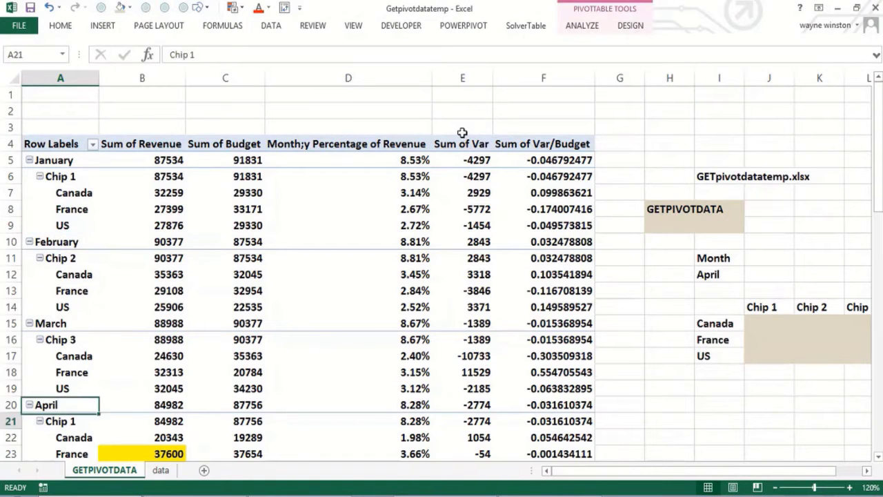
key(Down)
key(Down)
key(Down)
key(Down)
key(Down)
key(Up)
key(Up)
key(Up)
key(Right)
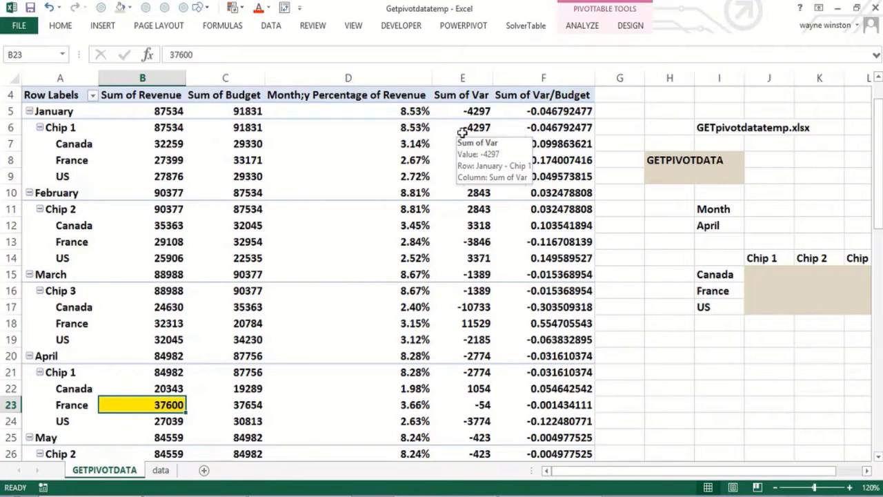
Step: In H10, enter a GETPIVOTDATA formula that pulls the April, Chip 1, France revenue from PivotTable cell B23
key(Right)
key(Right)
key(Right)
key(Right)
key(Right)
key(Right)
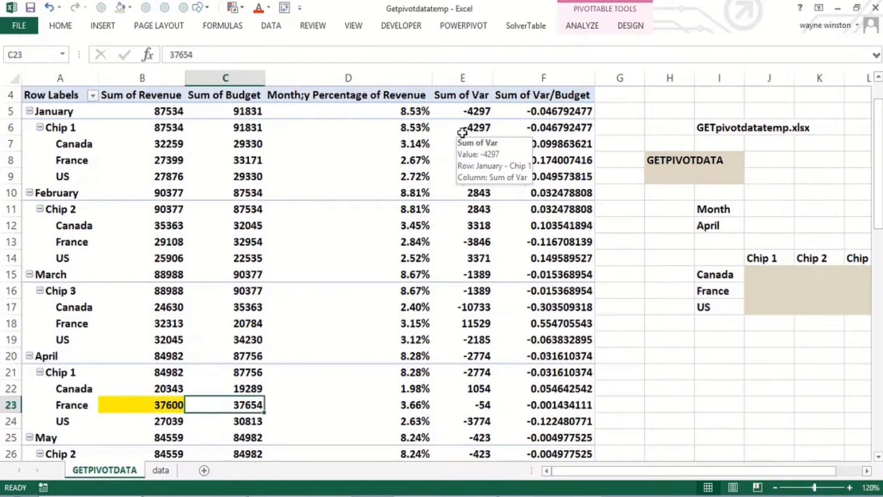
key(Up)
key(Up)
key(Up)
key(Up)
key(Up)
key(Up)
key(Up)
key(Up)
key(Up)
key(Up)
key(Up)
key(Up)
key(Up)
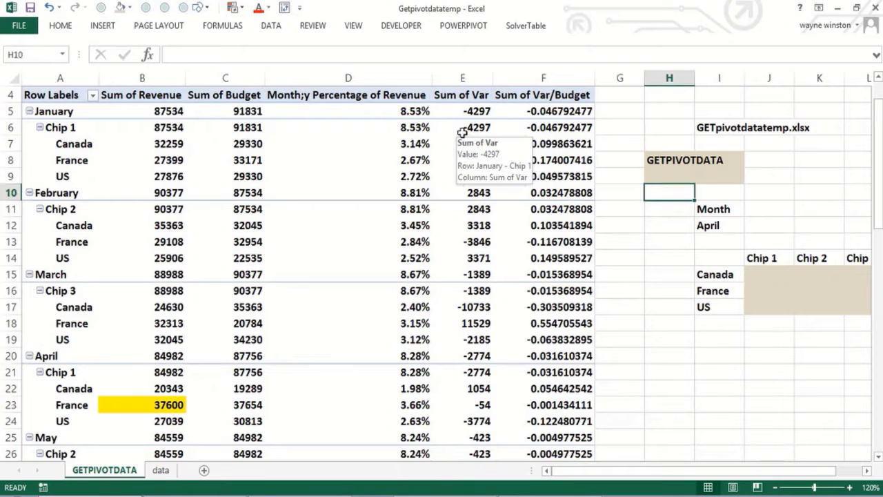
text(=)
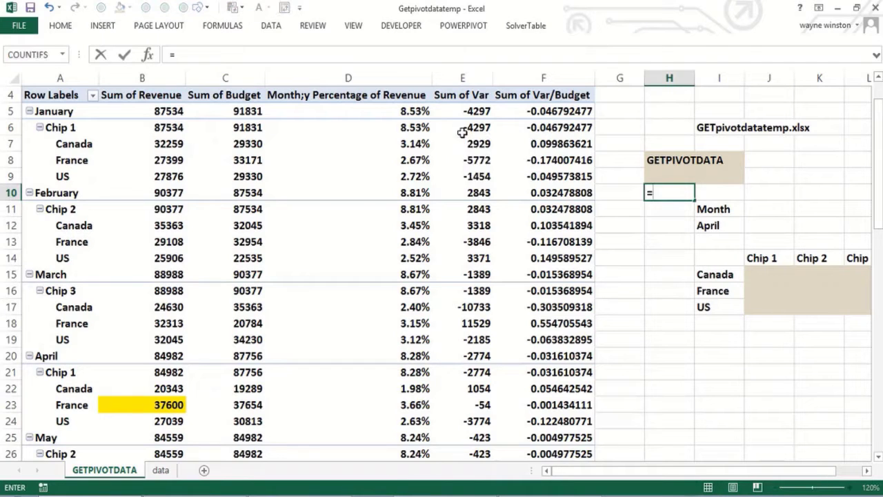
click(165, 408)
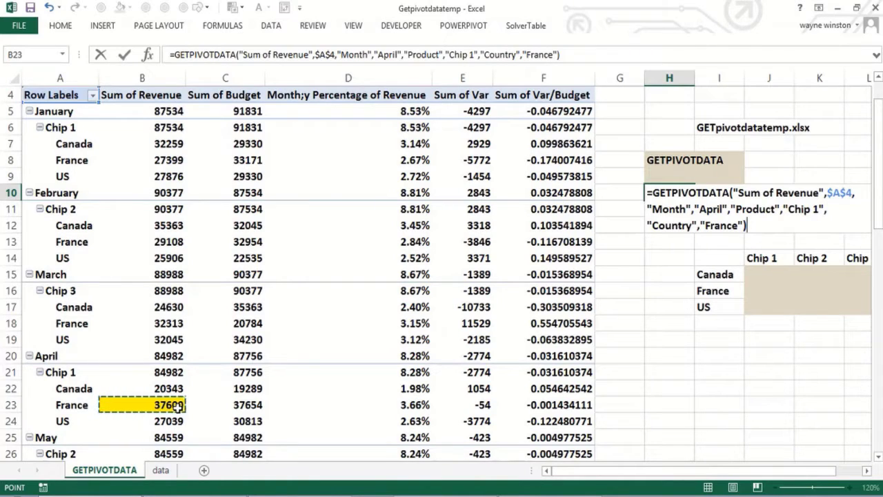
key(Return)
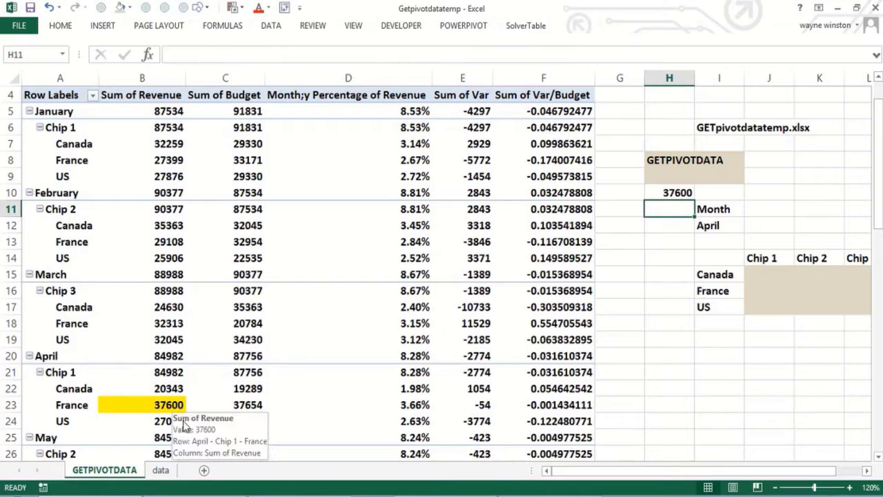
Step: Examine the month cell I12 and the empty country-by-chip summary table beneath it
click(664, 322)
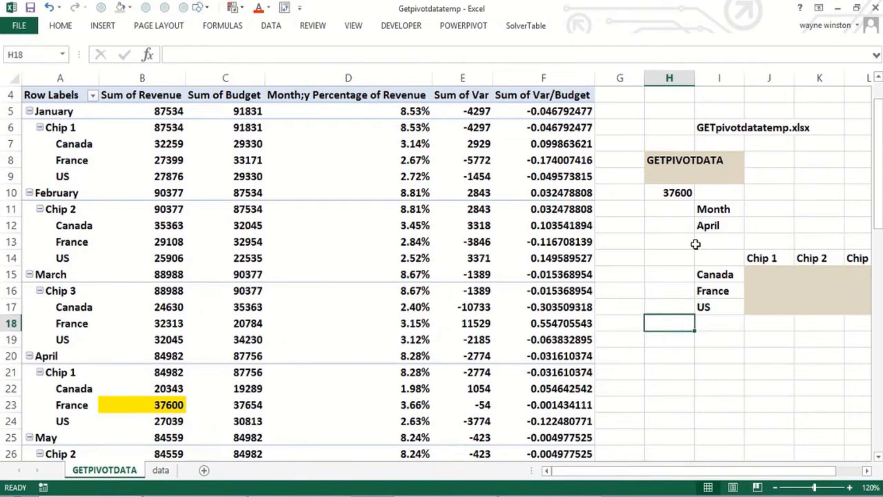
click(679, 229)
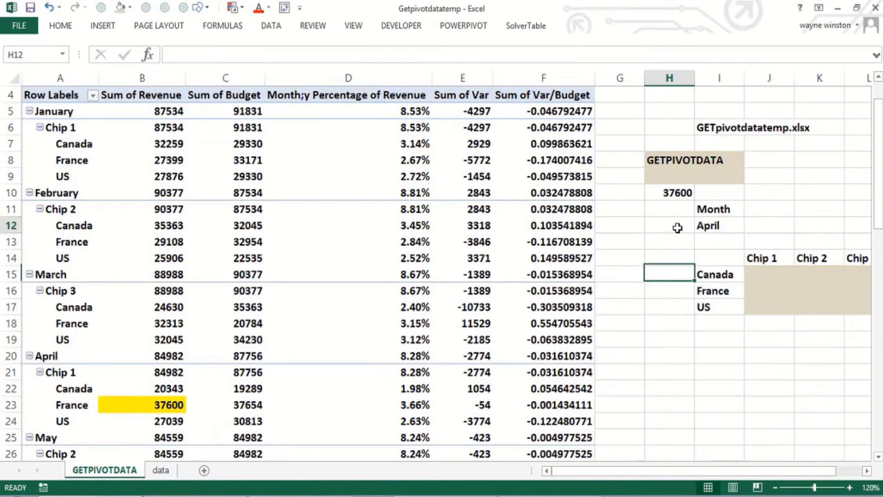
click(717, 232)
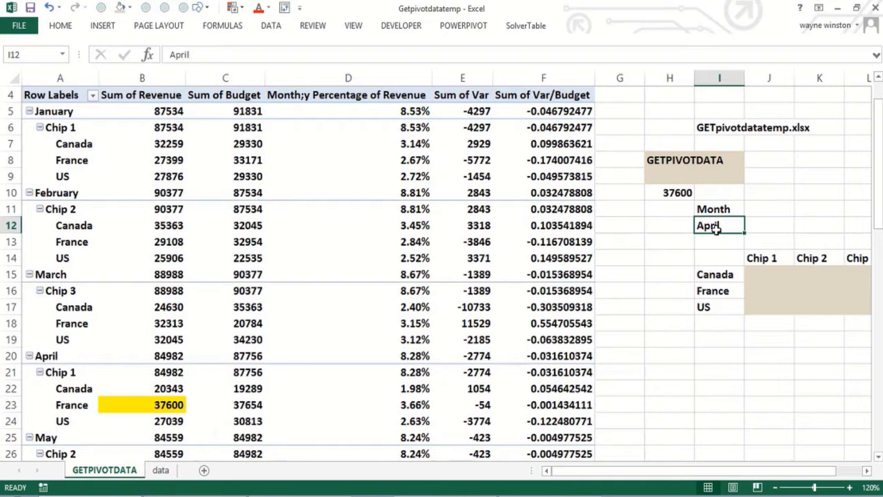
key(Right)
key(Right)
key(Right)
key(Left)
key(Left)
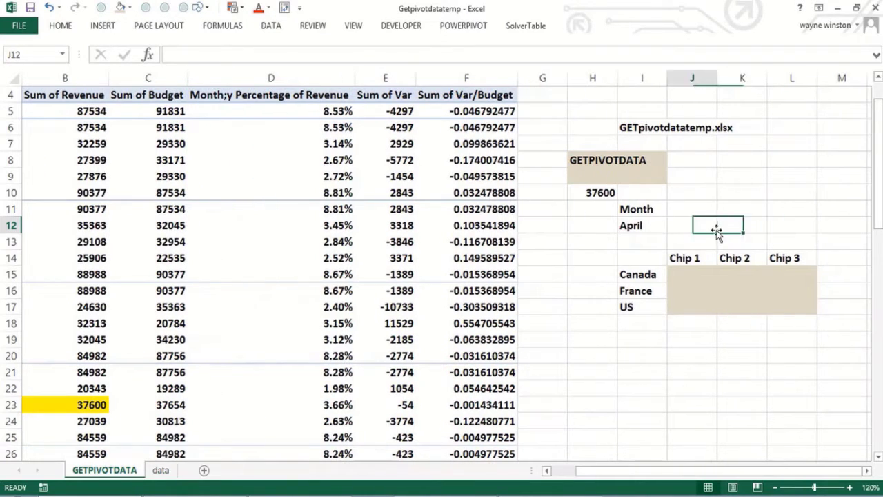
key(Left)
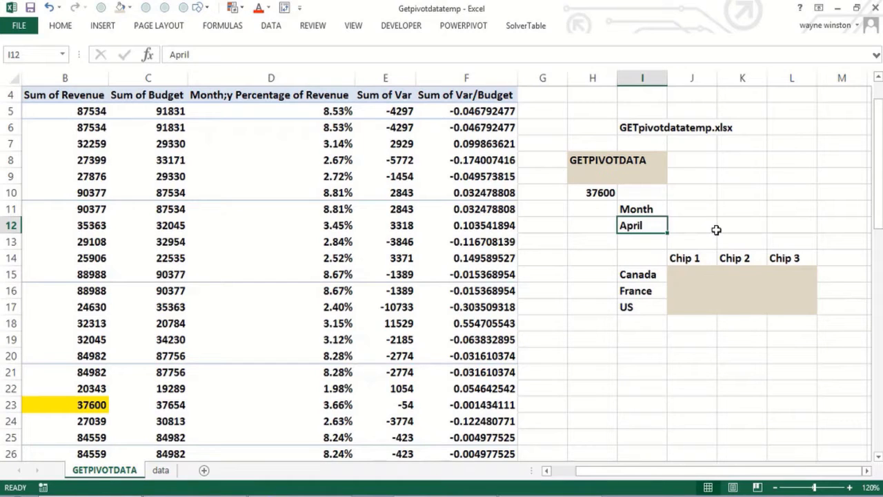
Step: Copy the GETPIVOTDATA formula text from H10 into J15, the Canada and Chip 1 cell of the summary table
click(593, 192)
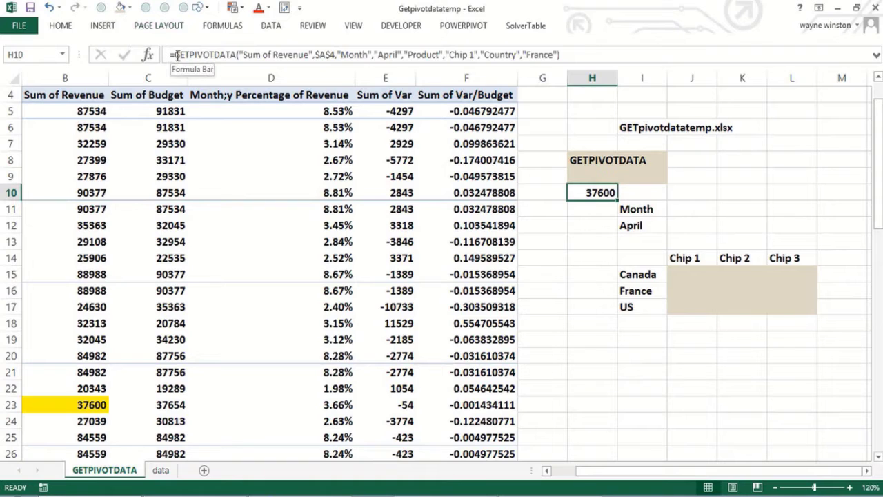
drag(176, 55, 373, 78)
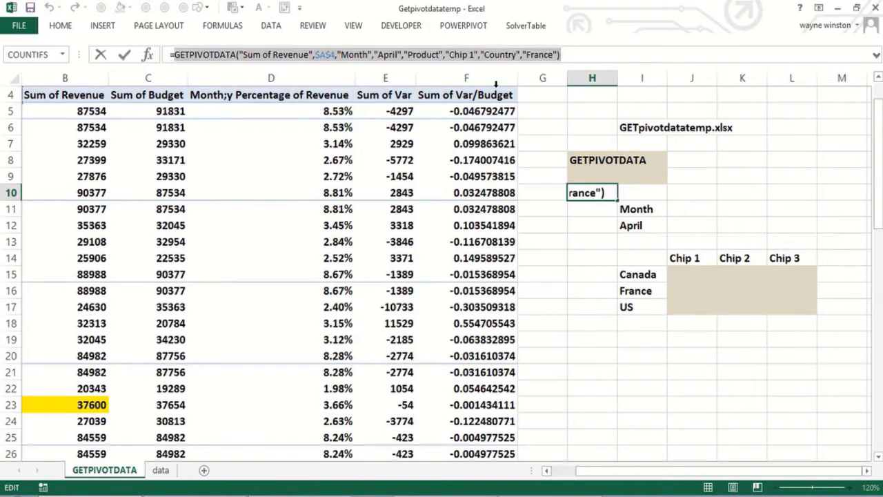
key(Escape)
click(691, 272)
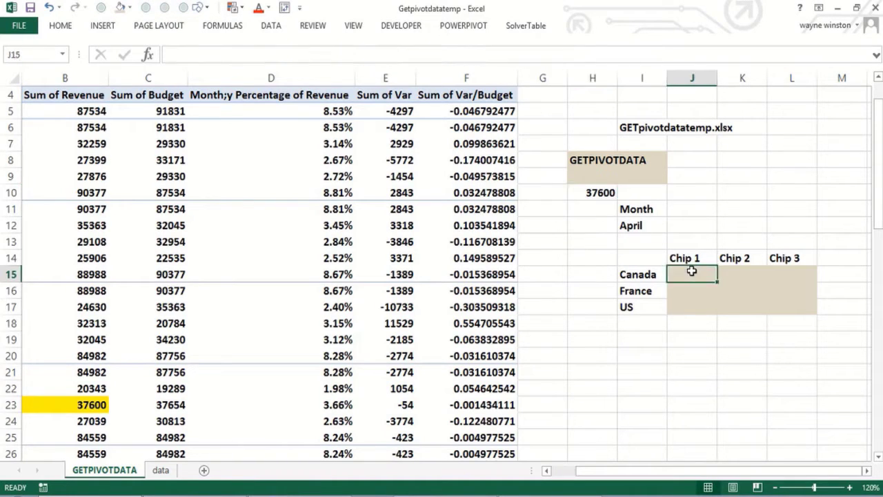
text(=)
key(ctrl+v)
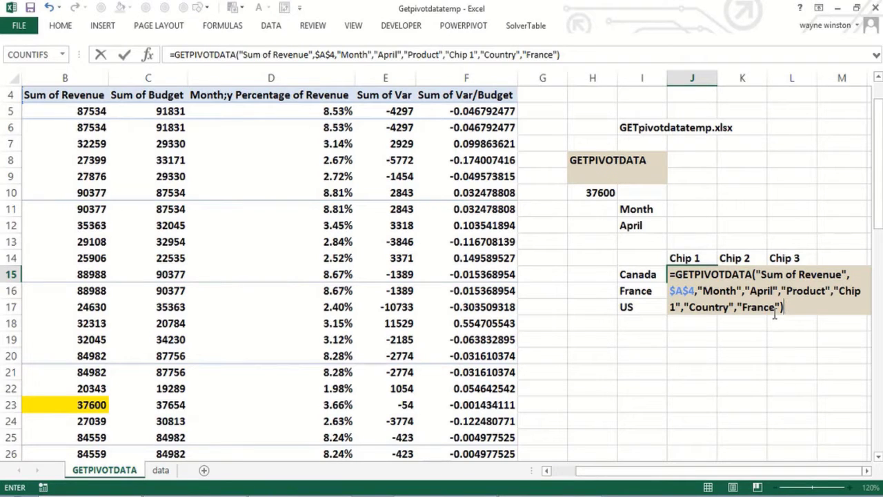
key(Return)
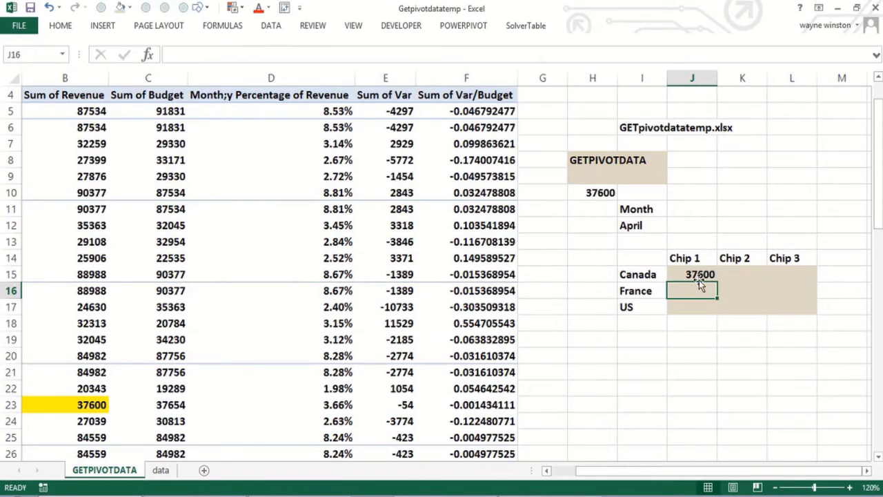
Step: In the J15 formula, replace the "April" month argument with the absolute reference $I$12
click(694, 274)
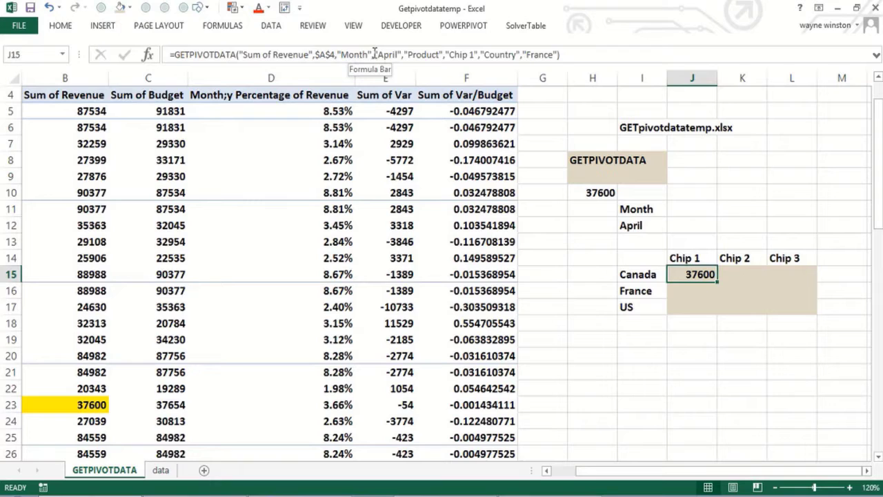
drag(374, 55, 403, 55)
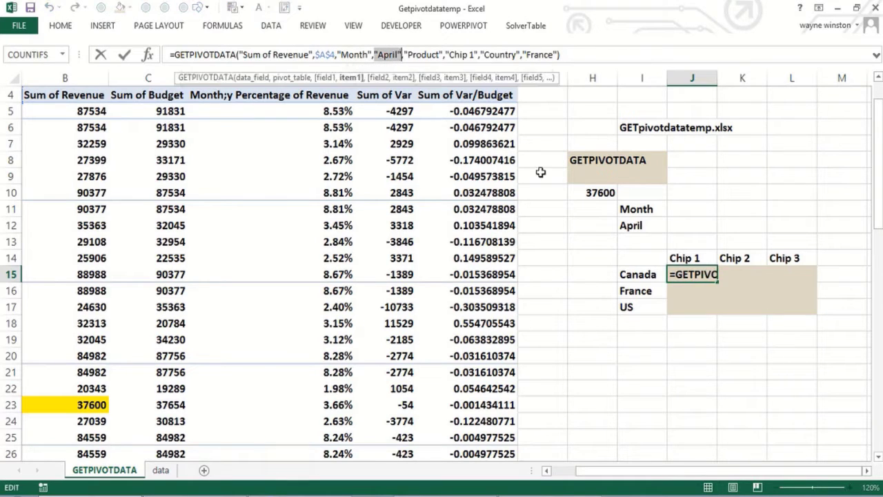
click(635, 225)
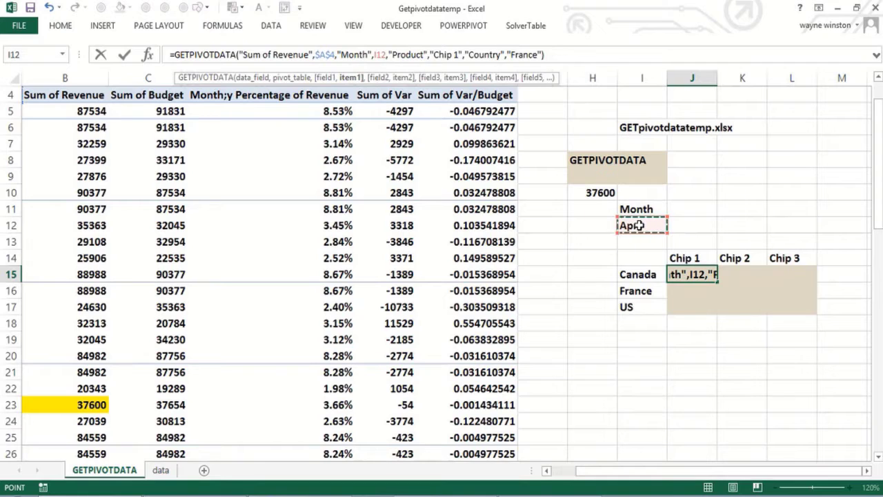
key(F4)
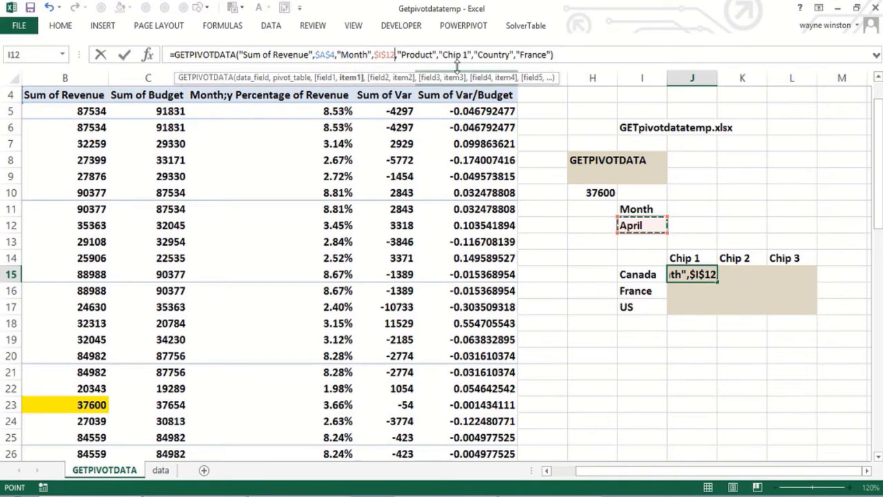
Step: In the J15 formula, replace the "Chip 1" product argument with the row-locked reference J$14
drag(441, 54, 472, 54)
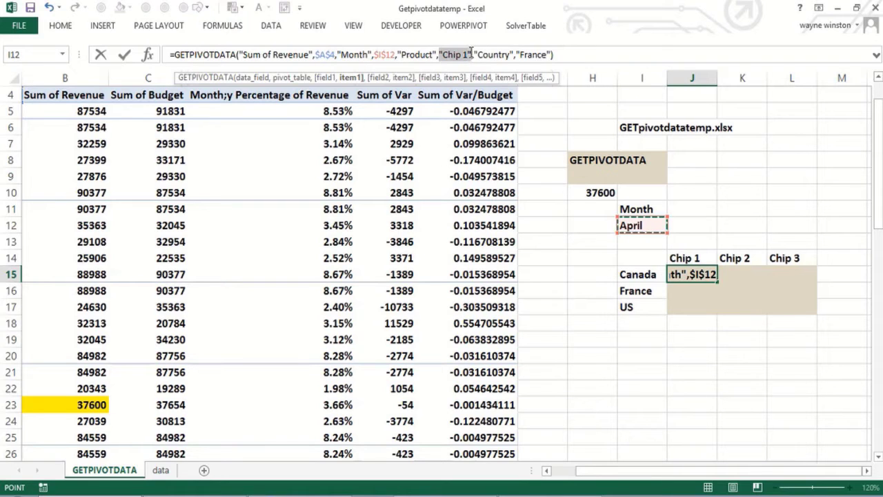
click(685, 257)
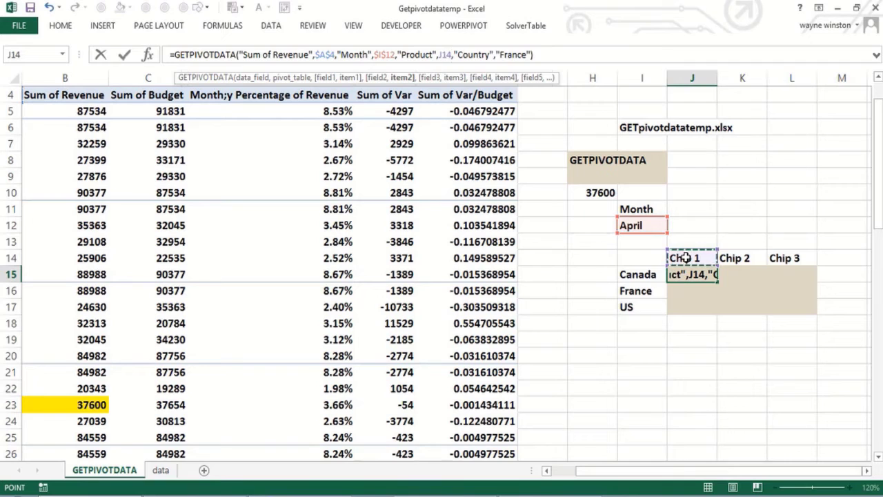
key(F4)
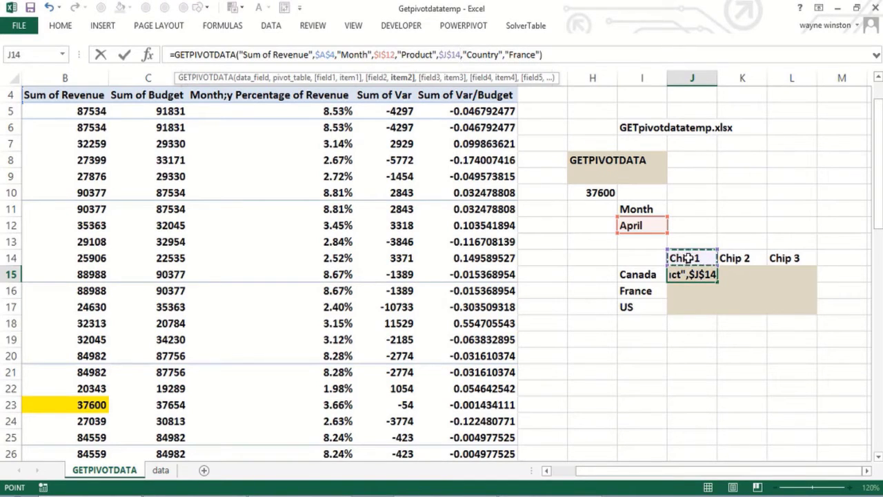
key(F4)
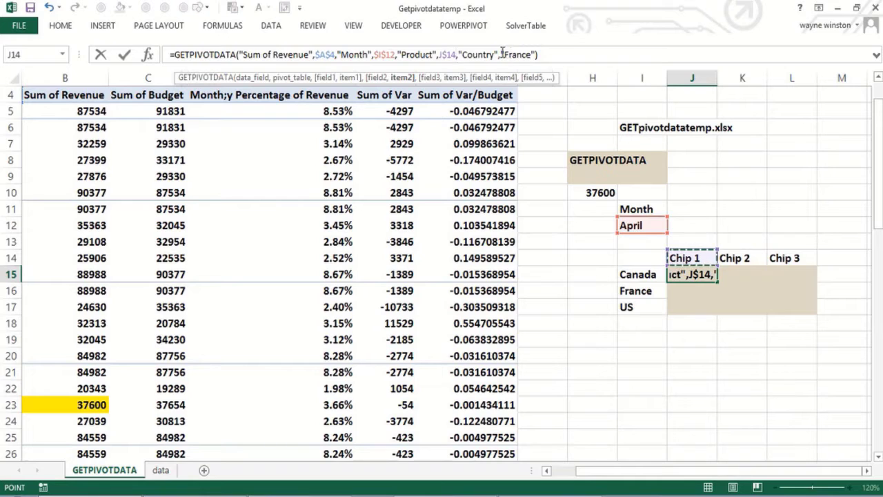
drag(499, 54, 535, 57)
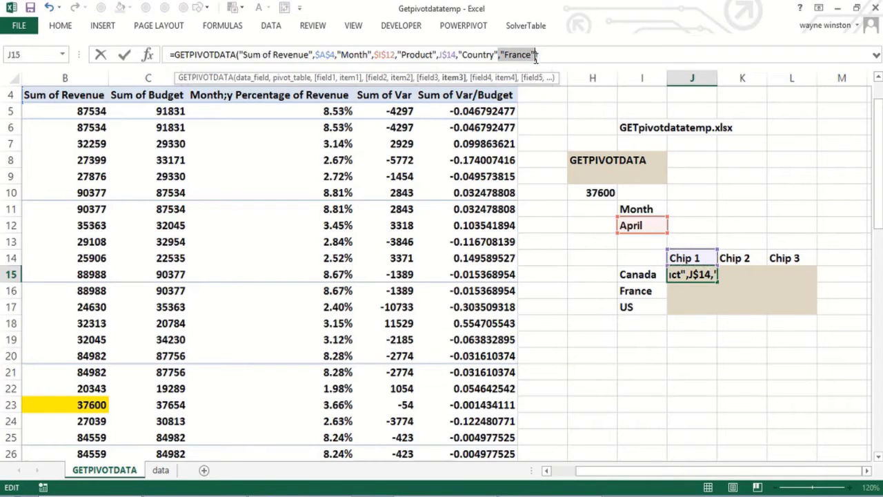
click(640, 274)
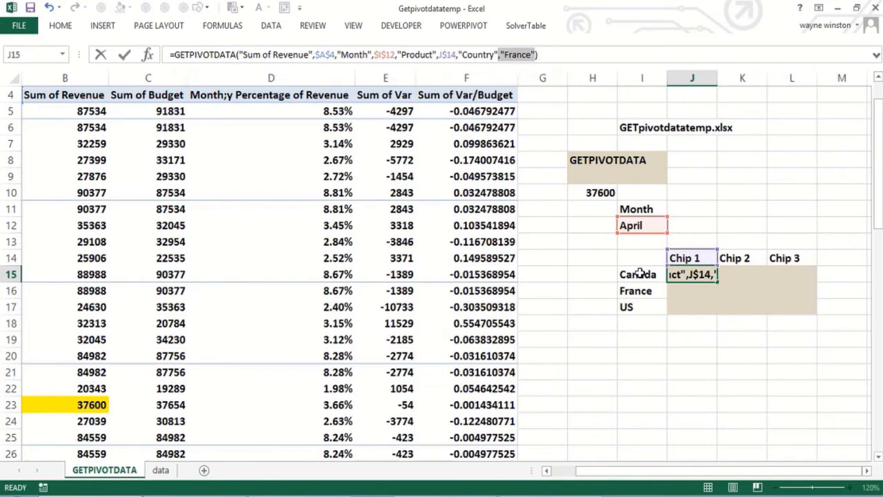
click(704, 274)
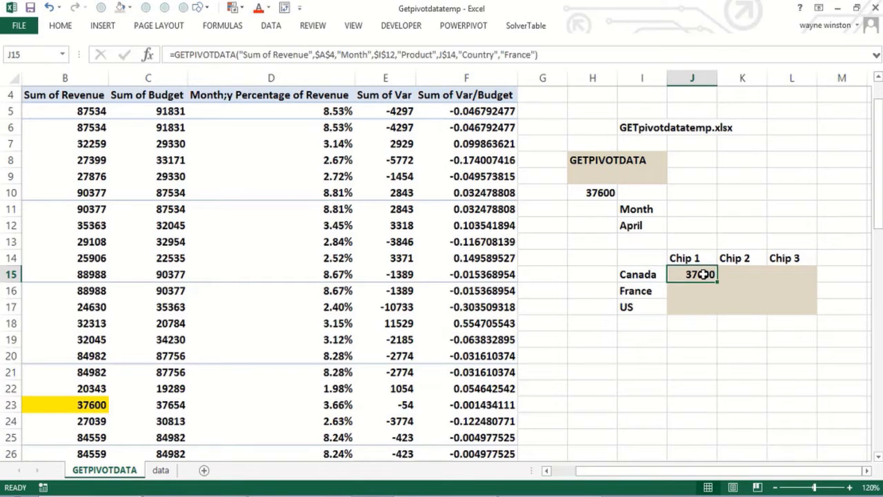
Step: In the J15 formula, replace the "France" country argument with the column-locked reference $I15
click(504, 54)
drag(504, 54, 534, 54)
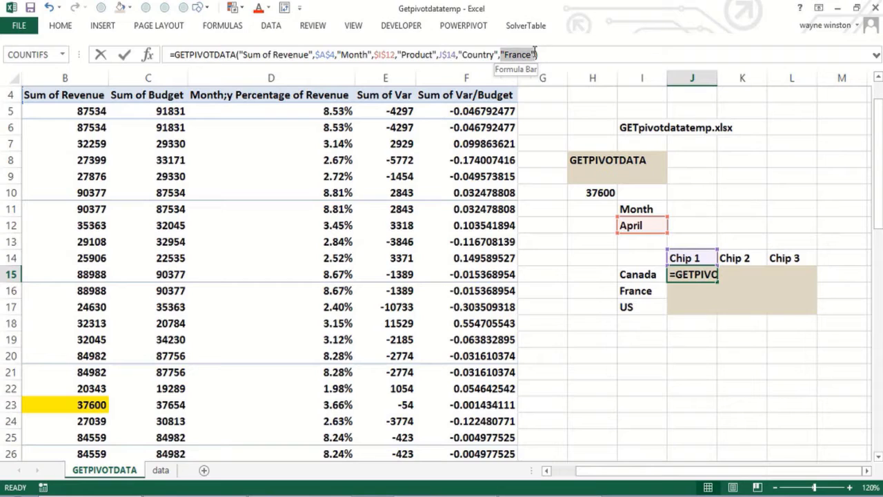
click(633, 274)
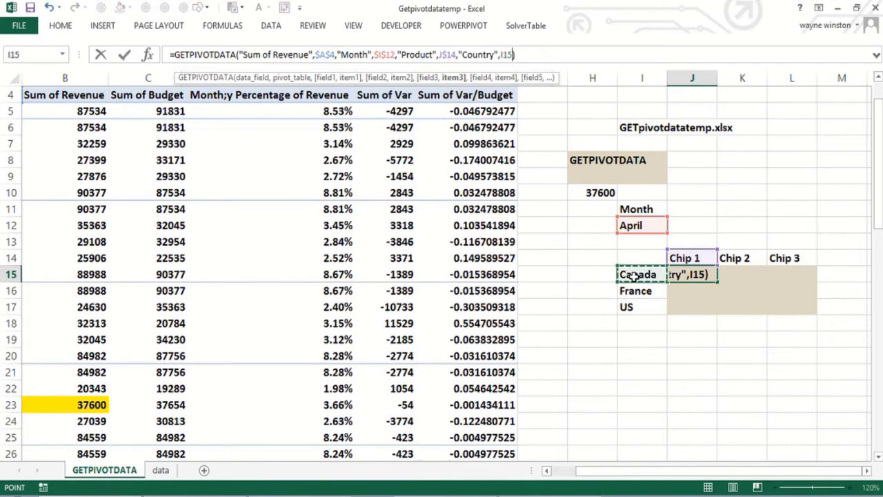
key(F4)
key(F4)
key(F4)
key(Return)
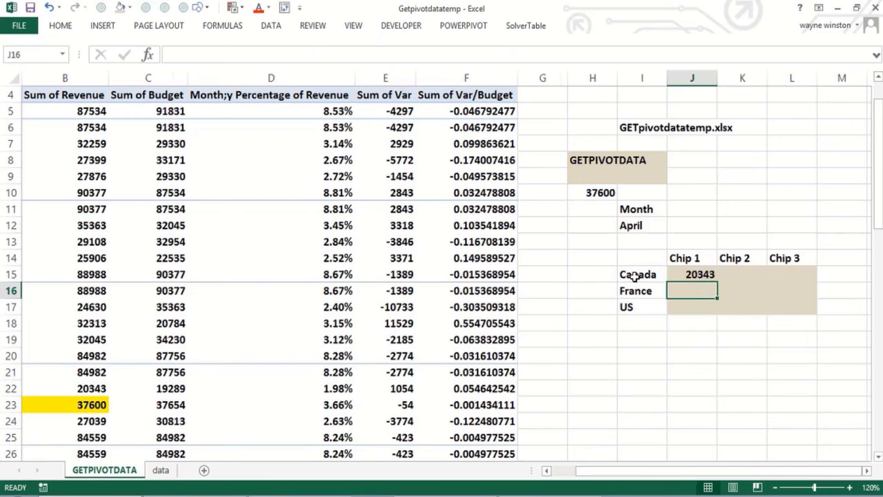
Step: Copy the J15 GETPIVOTDATA formula across the whole country-by-chip table, J15:L17
click(693, 274)
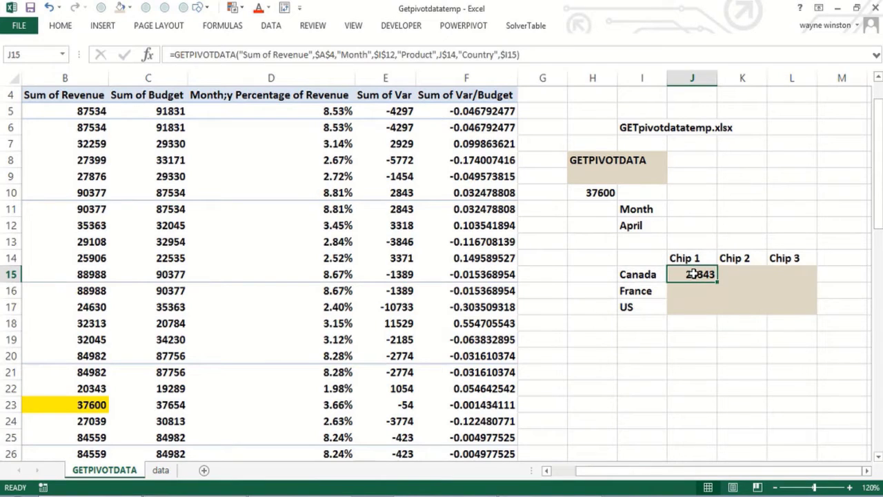
key(ctrl+c)
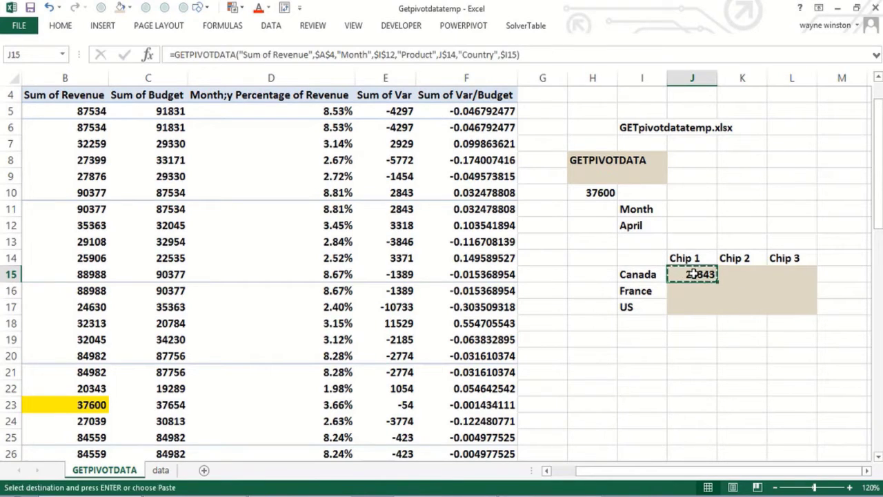
key(shift+Right)
key(shift+Right)
key(shift+Down)
key(shift+Down)
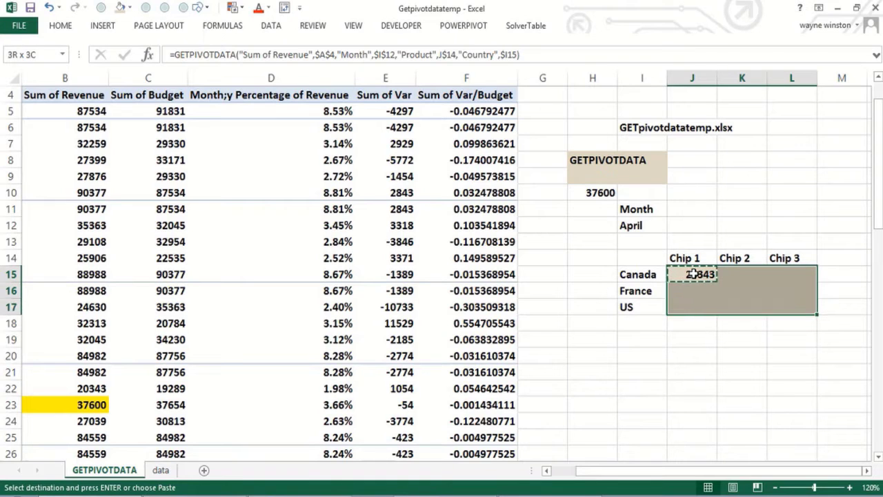
key(ctrl+v)
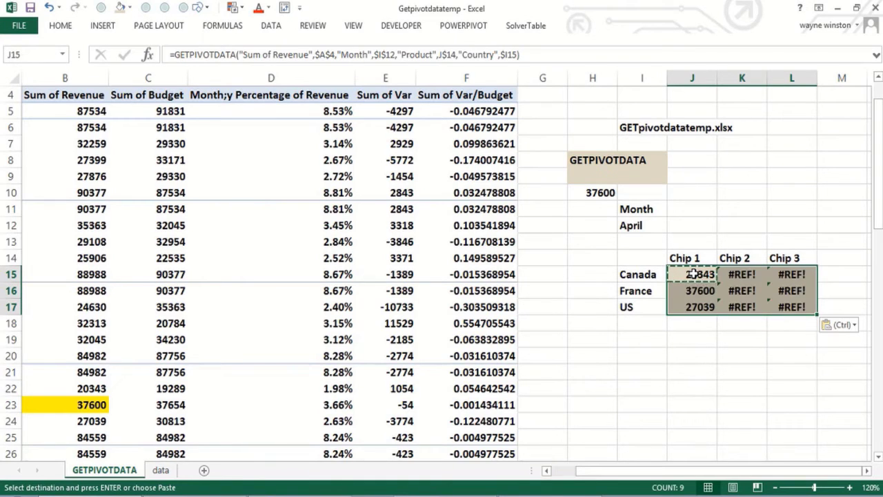
key(Right)
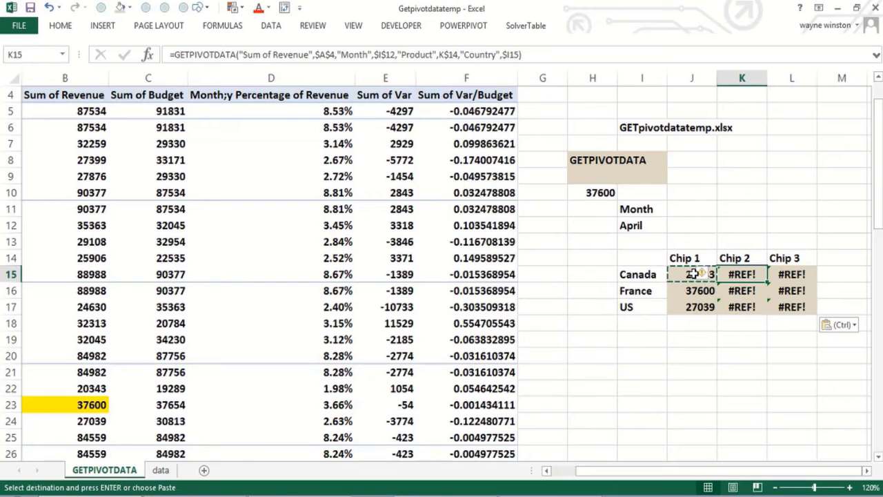
key(Escape)
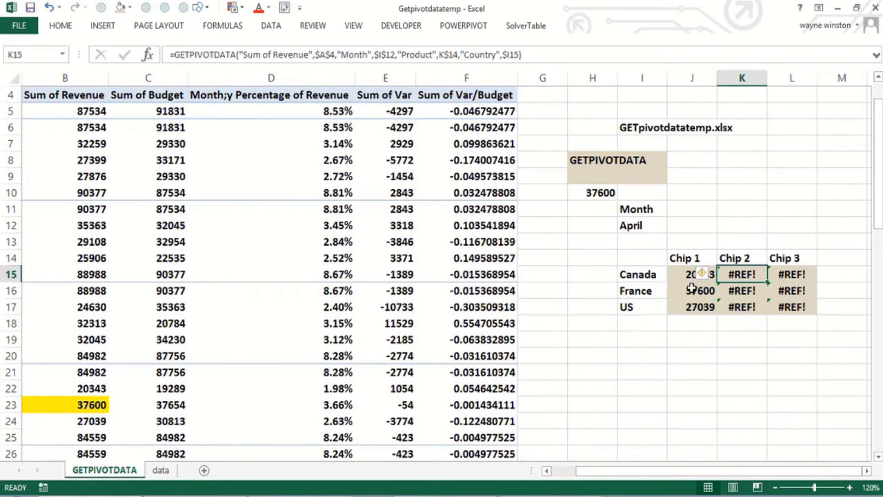
click(676, 402)
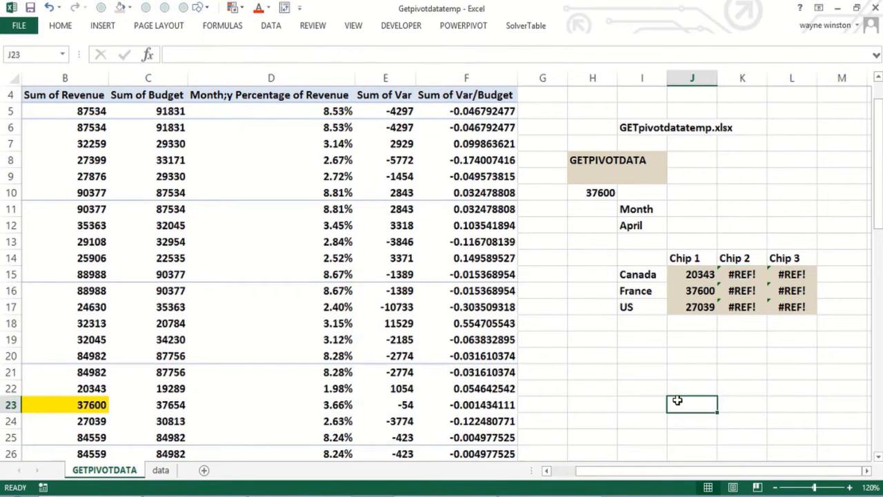
Step: Enter the note "IFERROR(formula,0)" in cell H21, below the summary table
click(688, 275)
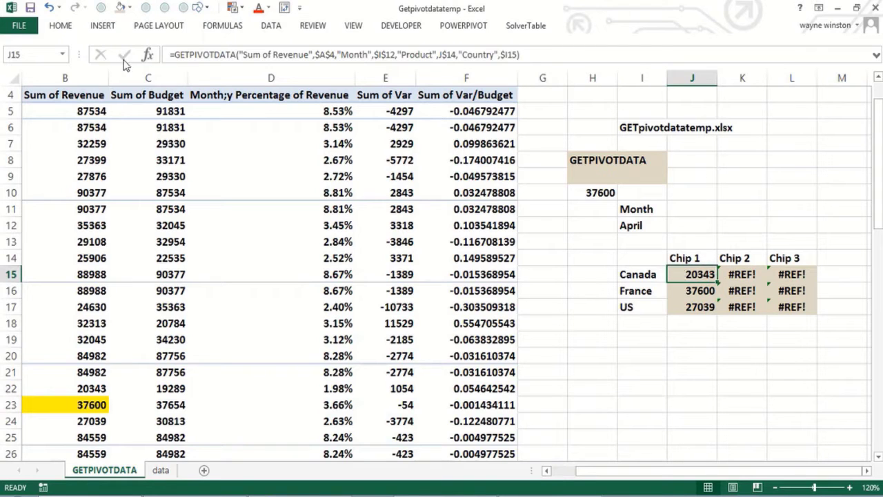
click(583, 371)
text(iferro)
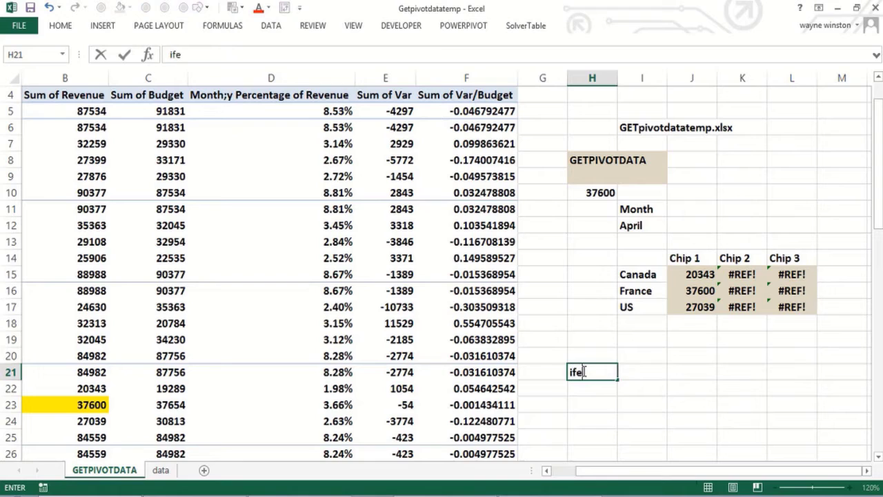
key(BackSpace)
key(BackSpace)
key(BackSpace)
key(BackSpace)
key(BackSpace)
key(BackSpace)
text(IFERROR)
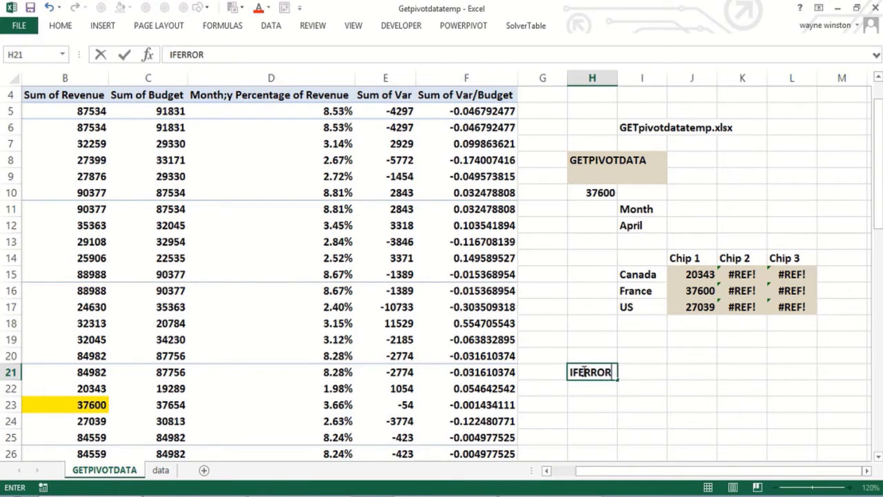
text((formula,)
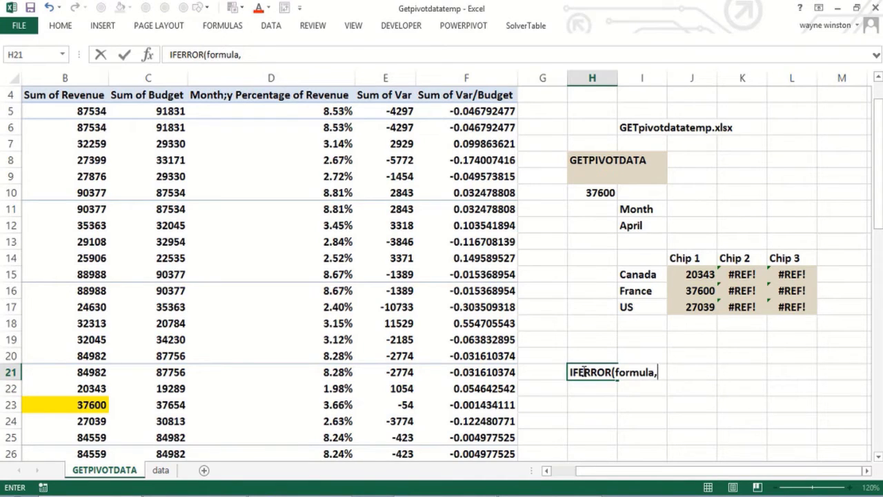
text(0))
key(Return)
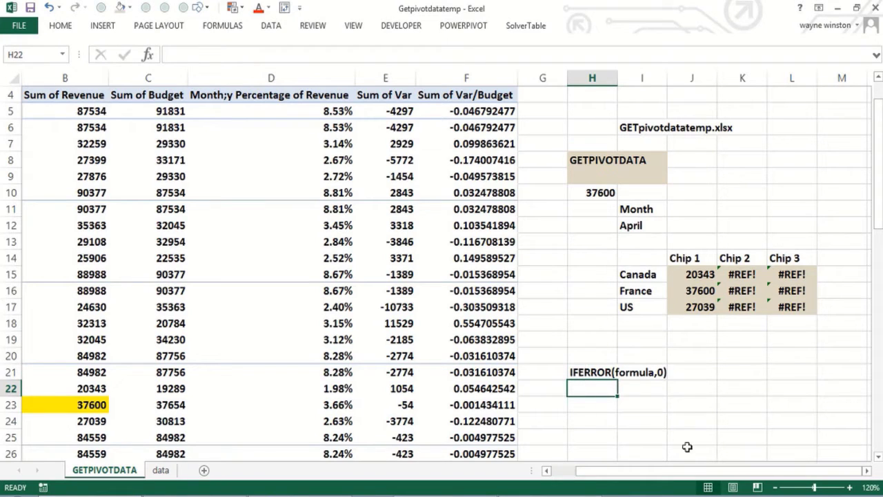
Step: Wrap the GETPIVOTDATA formula in J15 in IFERROR with 0 as the value if an error occurs
click(694, 273)
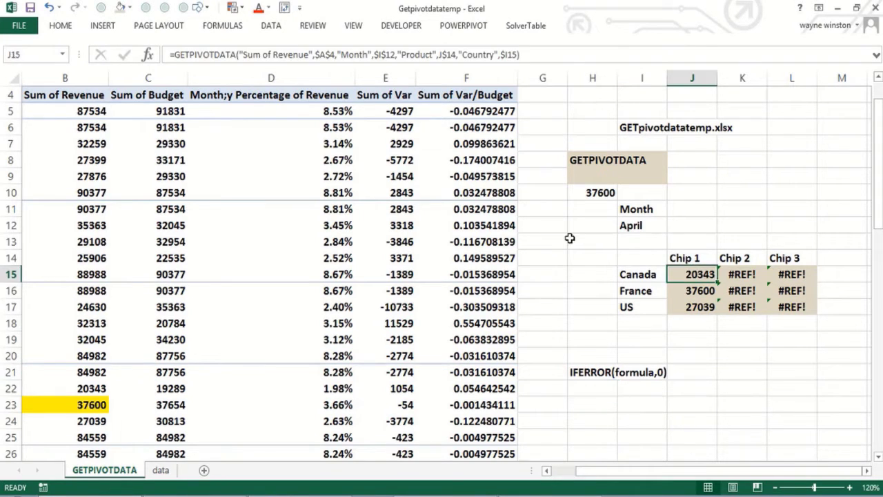
click(174, 54)
text(iferror()
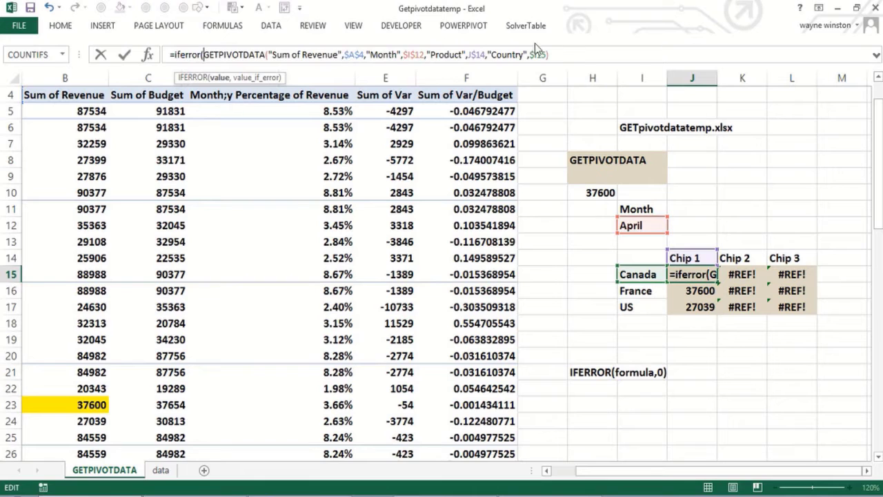
click(565, 57)
text(,0))
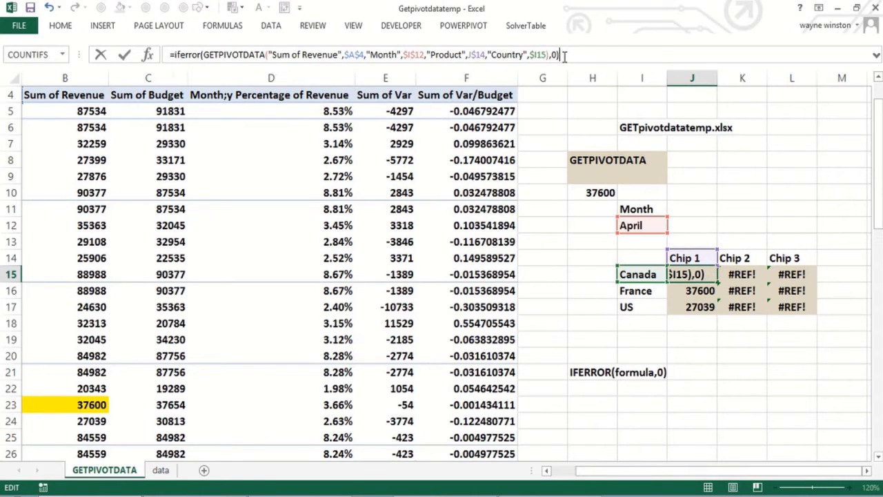
key(Return)
key(Up)
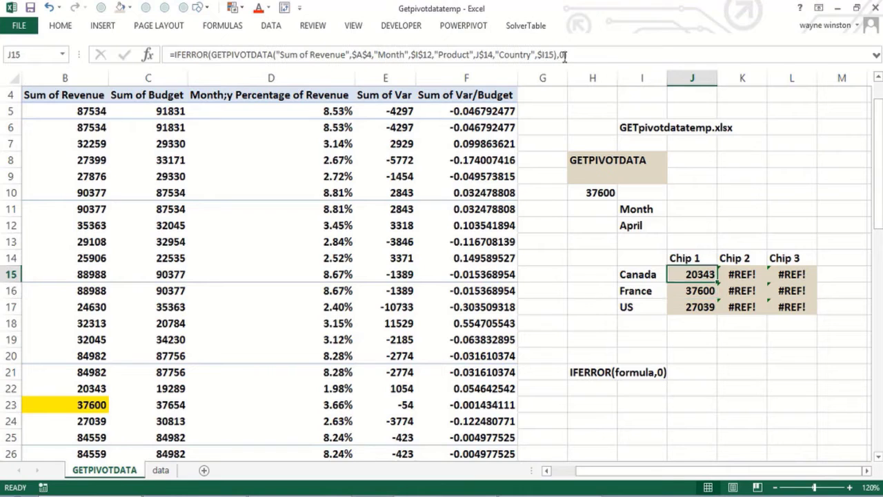
Step: Copy the IFERROR version of the J15 formula over the entire summary table range J15:L17
key(ctrl+c)
key(shift+Right)
key(shift+Right)
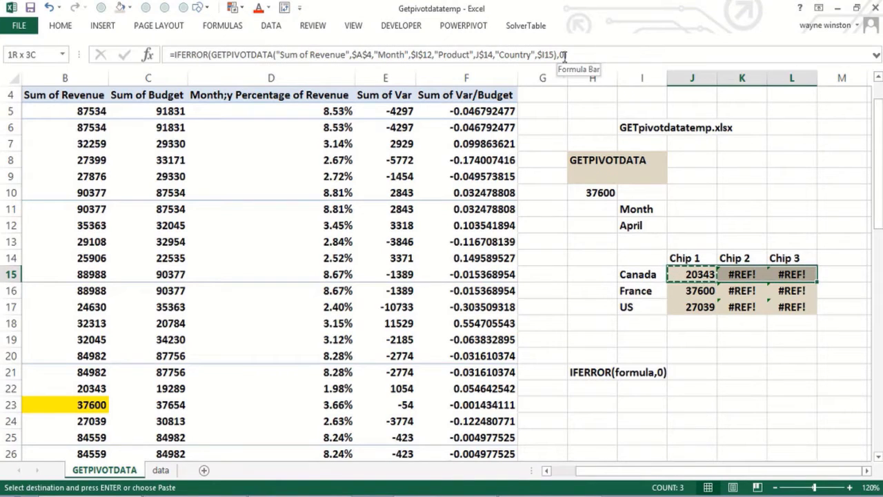
key(shift+Down)
key(shift+Down)
key(ctrl+v)
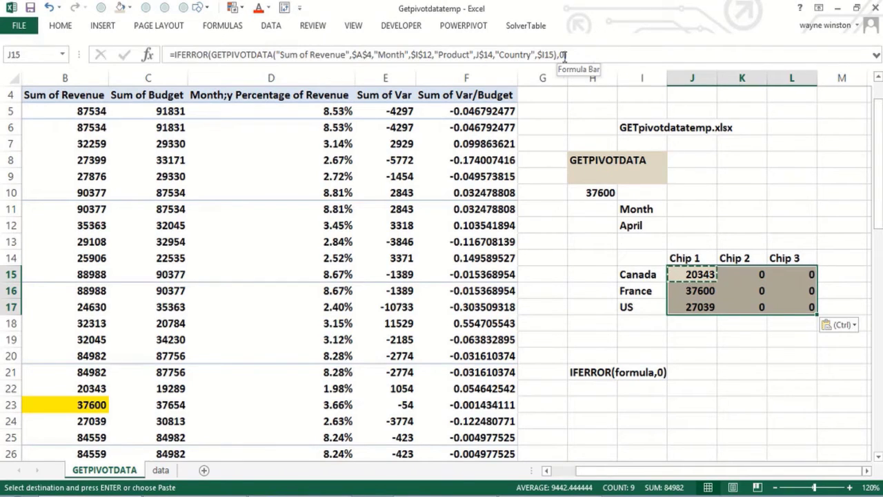
key(Escape)
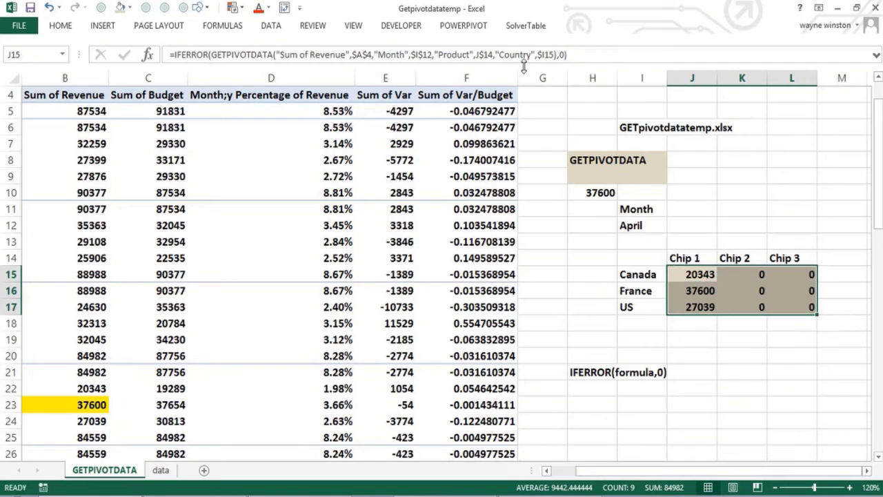
Step: In H23, create a GETPIVOTDATA formula by referencing the highlighted PivotTable revenue cell B23
click(602, 412)
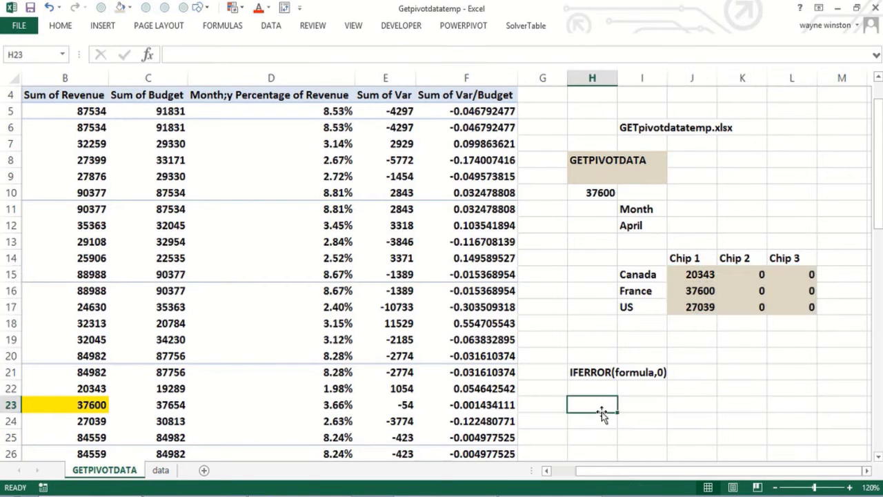
text(=)
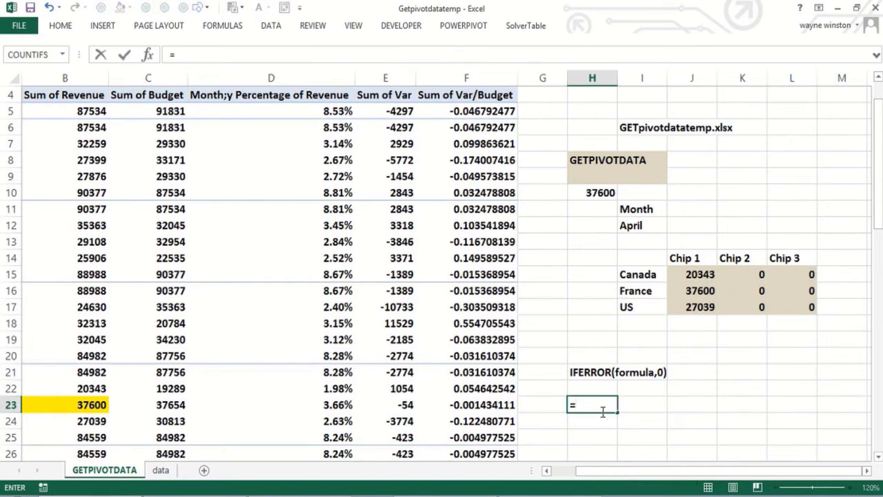
click(76, 406)
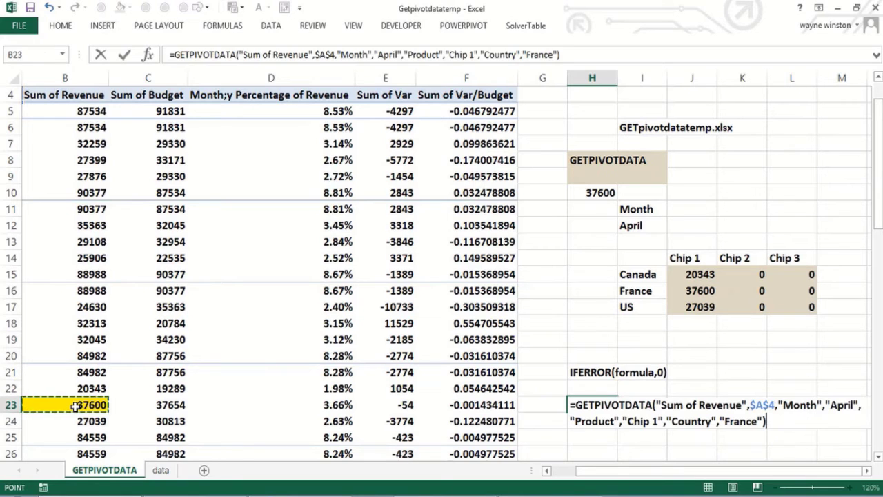
key(Return)
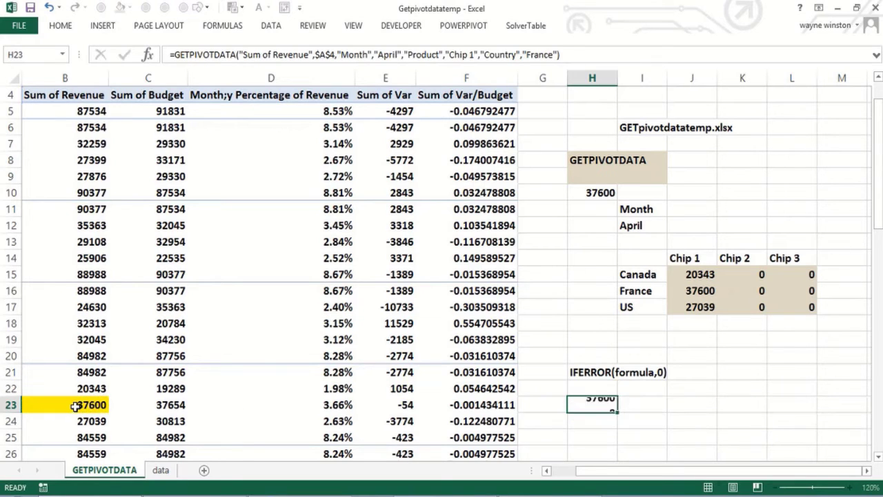
Step: Fill the H23 GETPIVOTDATA formula down through H29
click(605, 404)
drag(618, 413, 621, 446)
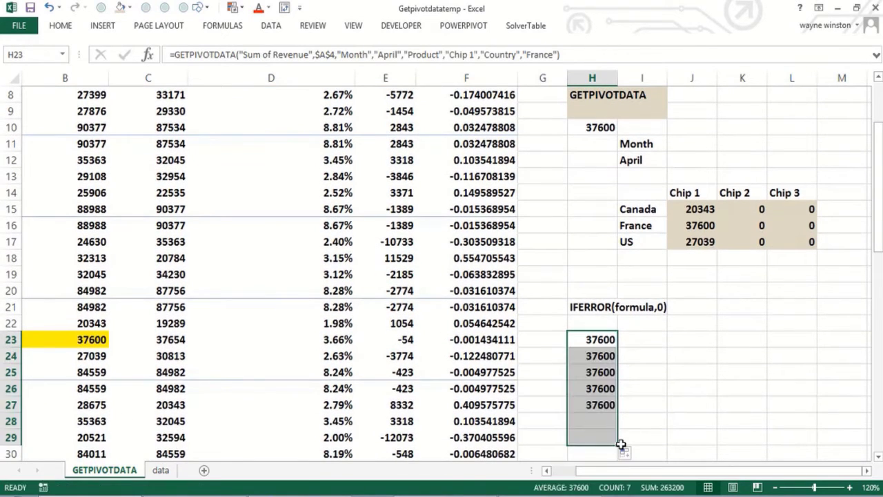
click(655, 334)
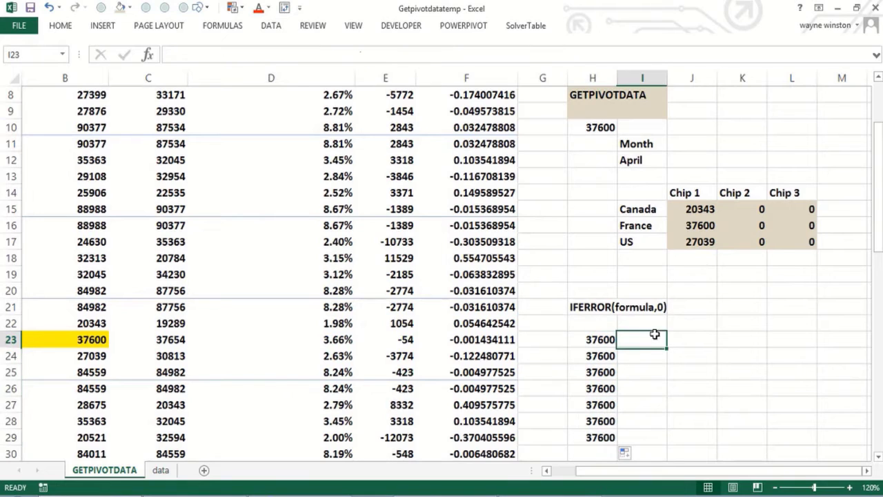
Step: Enter the note "Disable GETPIVOTDATA" in K21
click(744, 307)
text(DIsa)
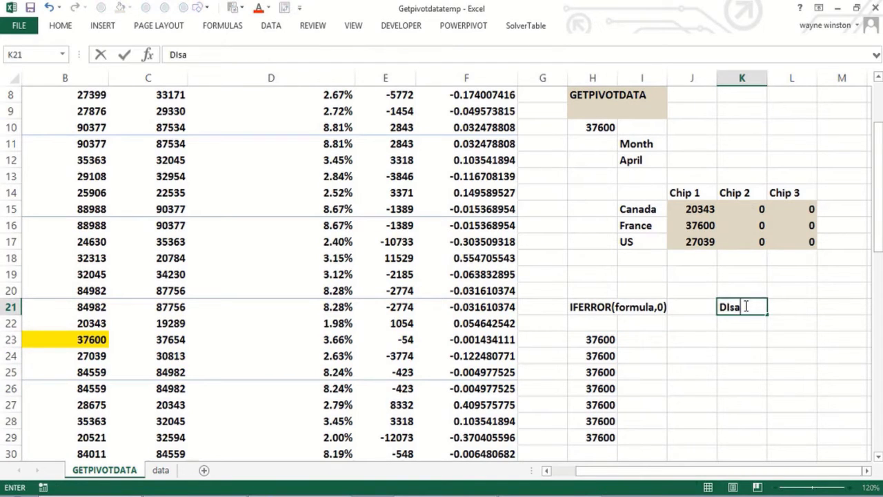
text(ble GE)
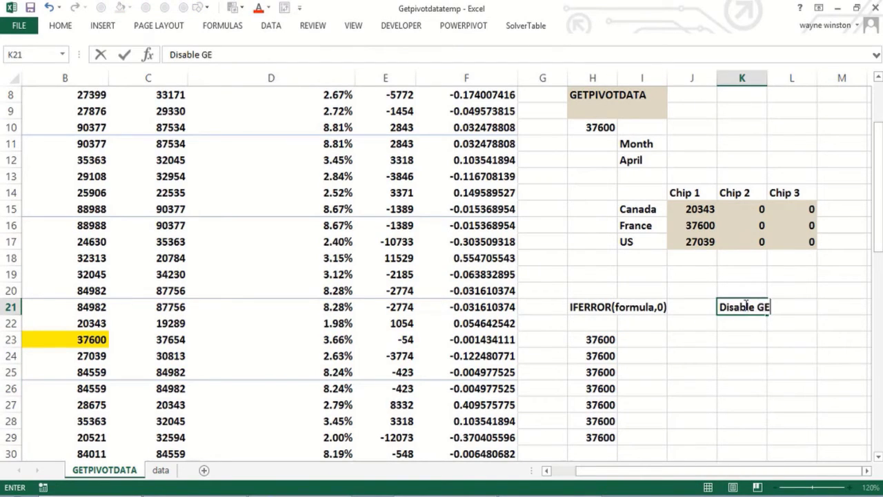
text(TPIVOTY)
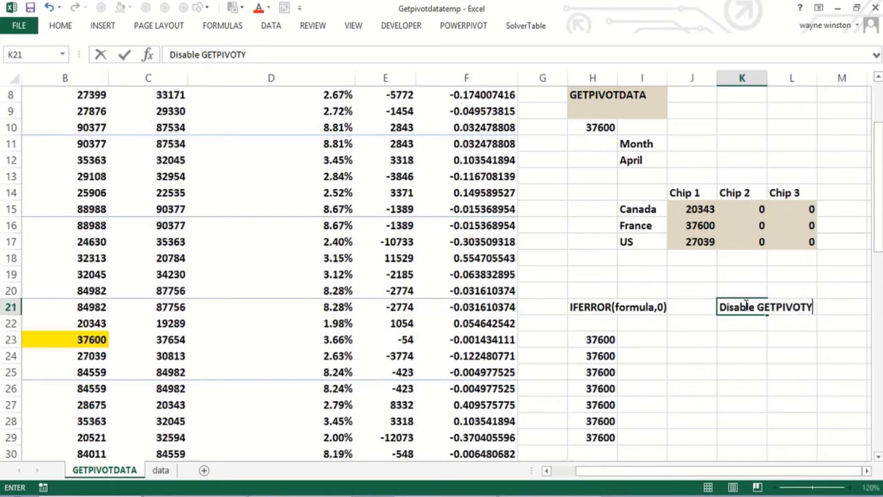
key(BackSpace)
text(DATA)
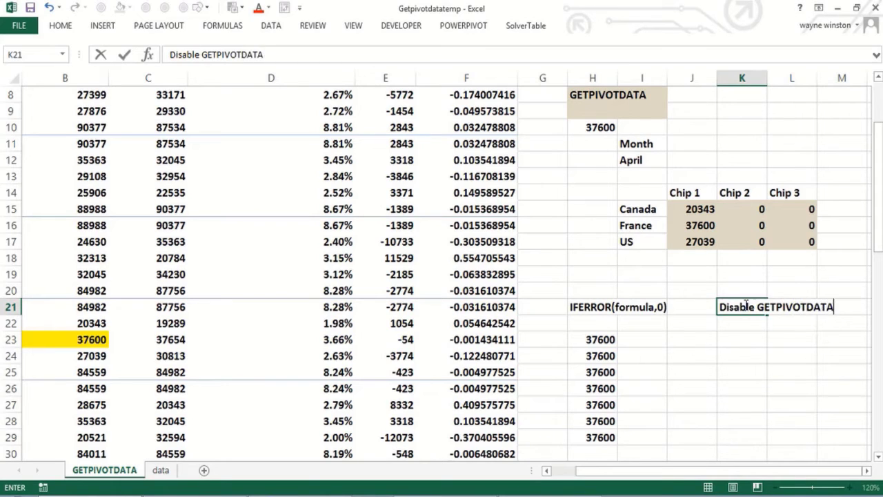
key(Return)
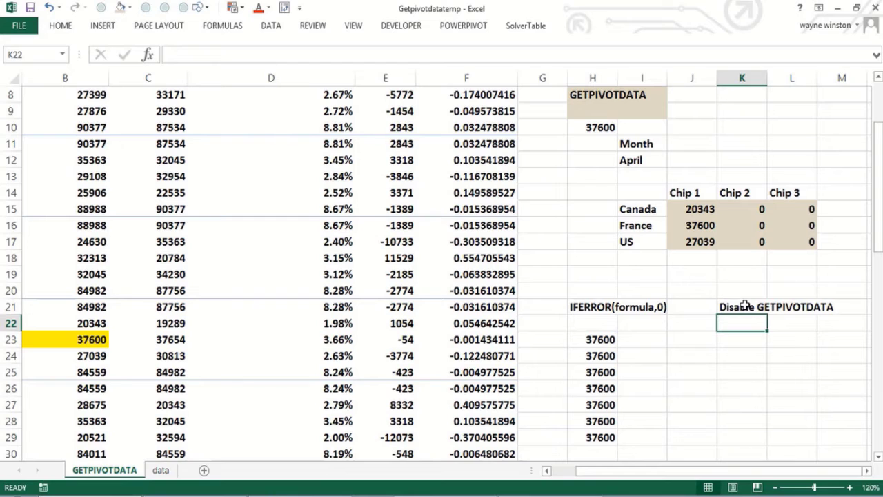
Step: Enter "FILE OPTIONS" in K22 and replace the note in K21 with "FORMULAS"
text(FI)
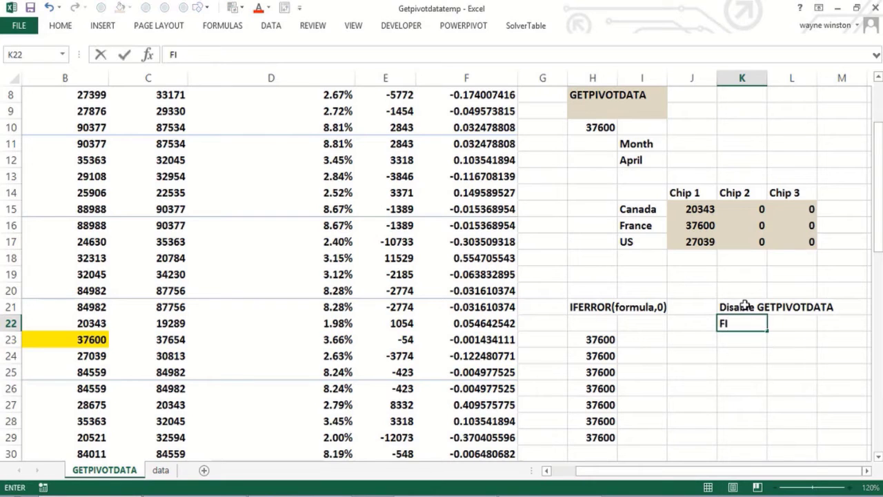
text(LE OPTION)
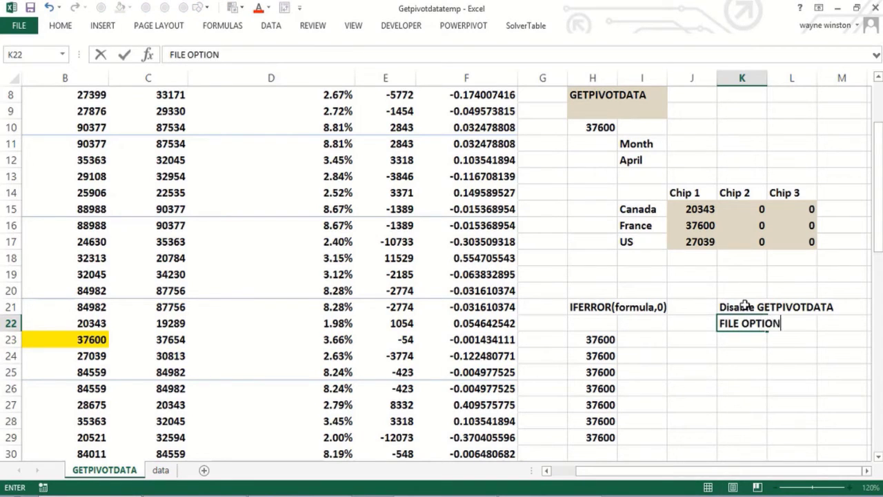
text(S)
click(745, 305)
text(FORMULA)
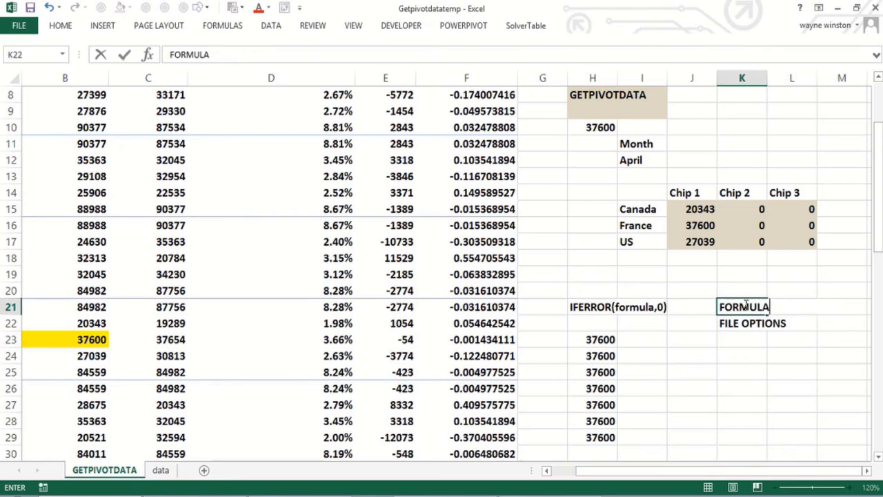
text(S)
Step: Add the note "you can disable GETPIVOTDATA" in K23, below FILE OPTIONS
key(Up)
key(Down)
key(Down)
key(Down)
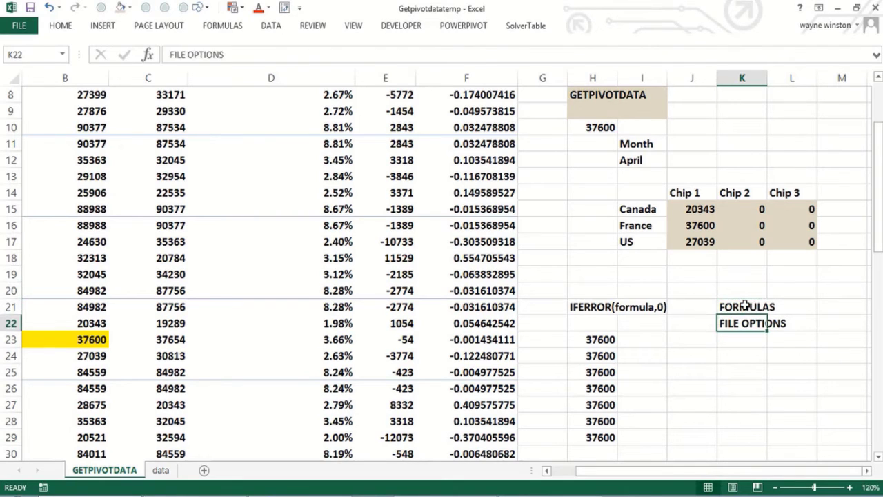
text(you)
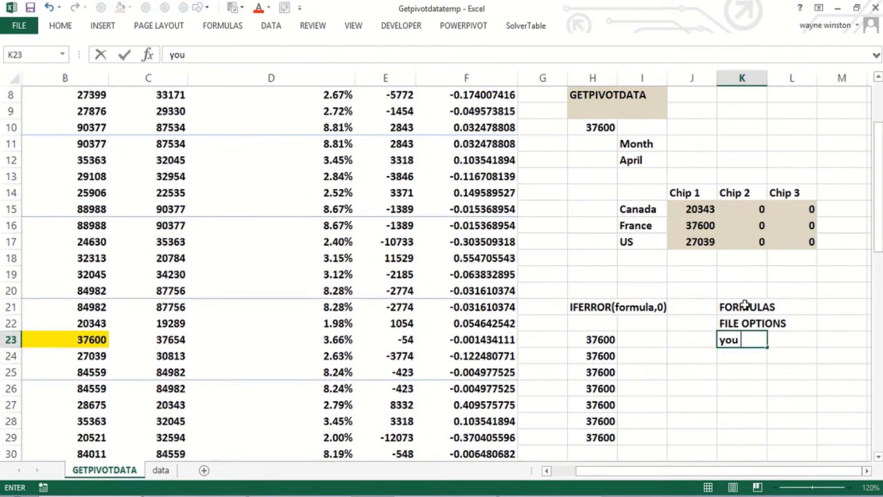
text( can disable)
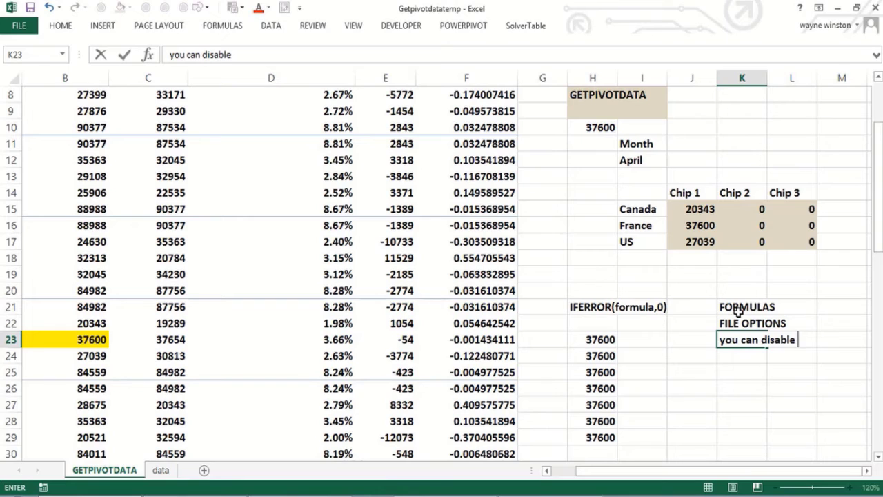
text(GETPI)
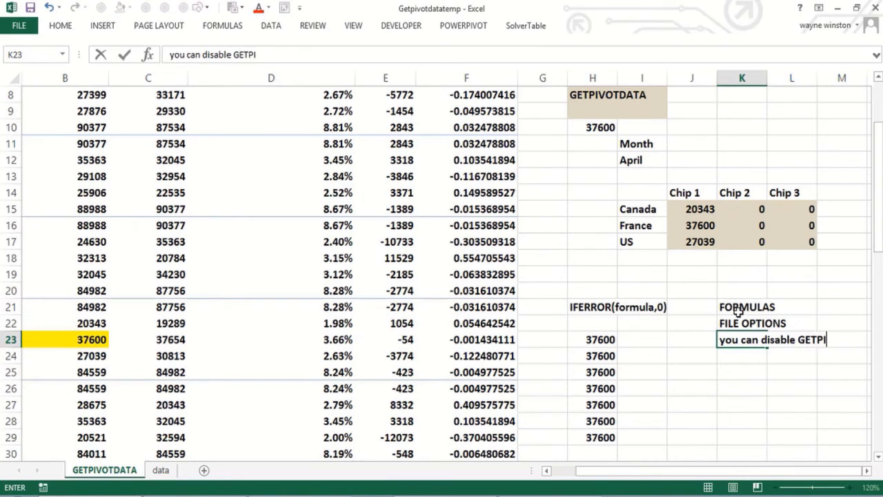
text(VOTDATA)
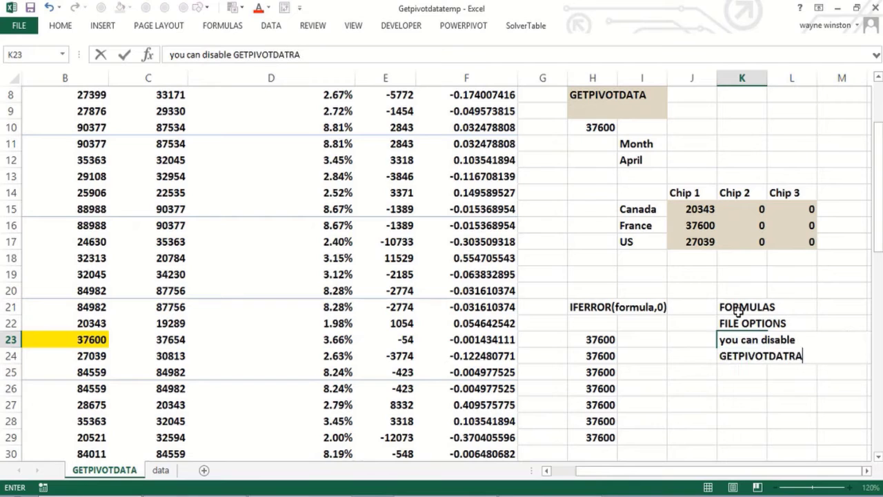
key(BackSpace)
text(A)
key(Return)
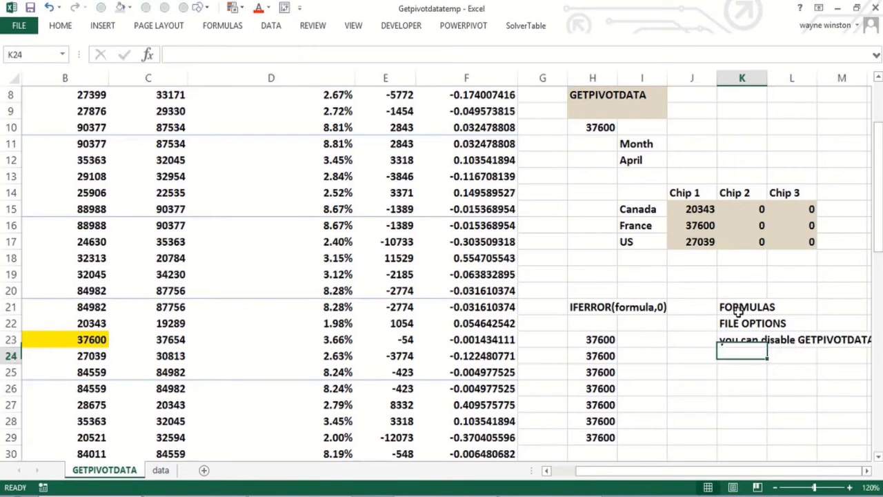
Step: Turn off the use of GetPivotData functions for PivotTable references in the Excel formula options and apply the change
click(690, 326)
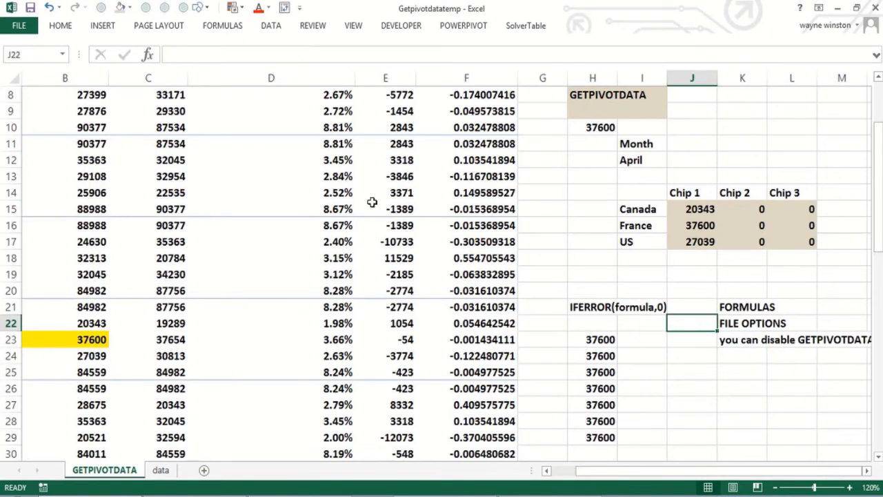
key(Right)
key(Right)
key(Right)
key(Right)
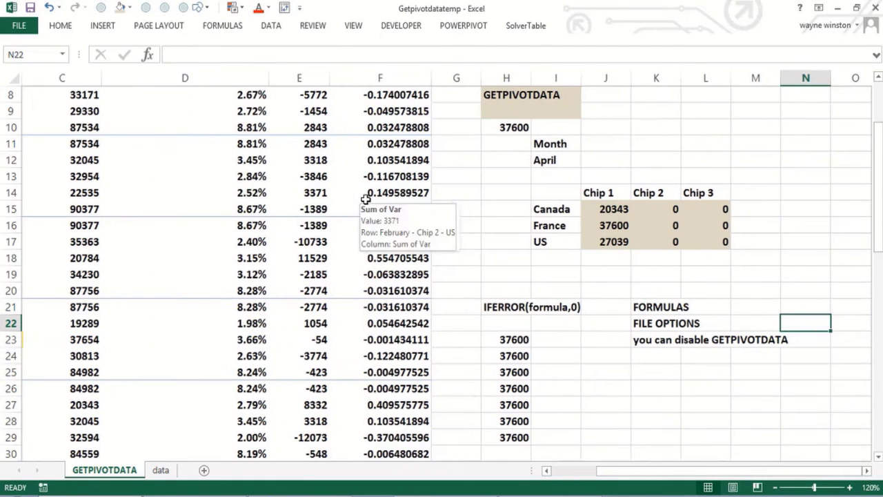
click(28, 30)
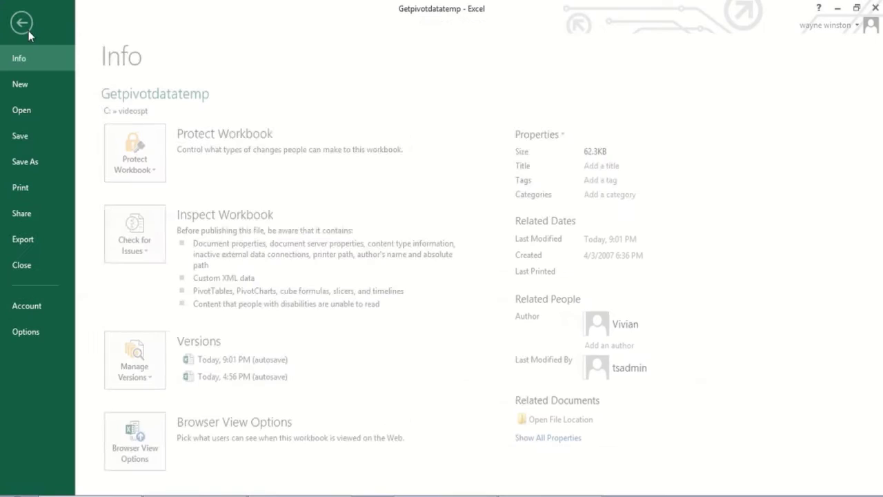
click(42, 338)
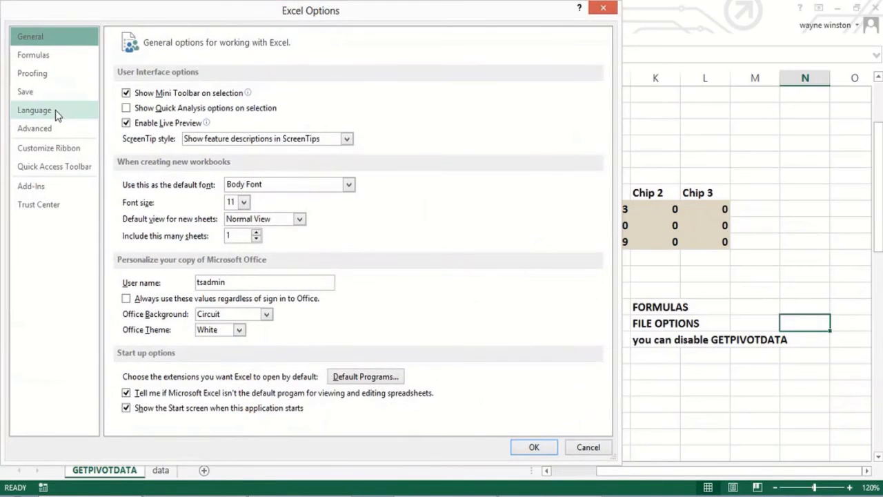
click(59, 57)
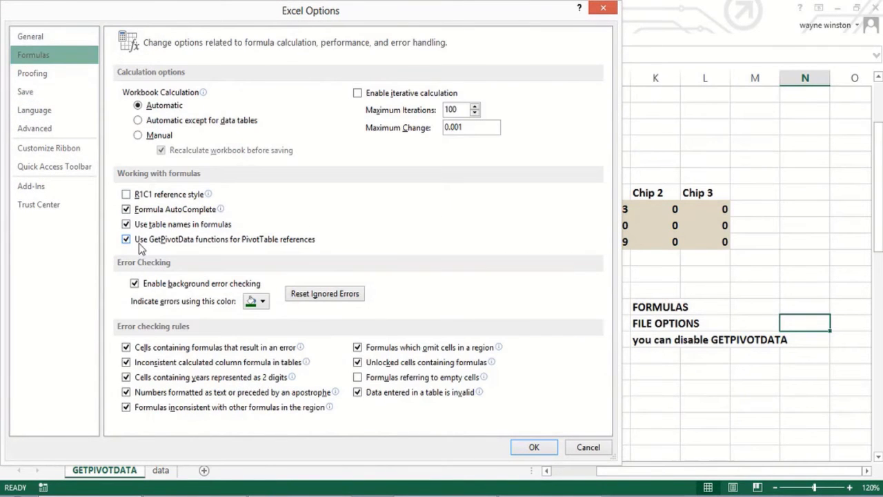
click(127, 241)
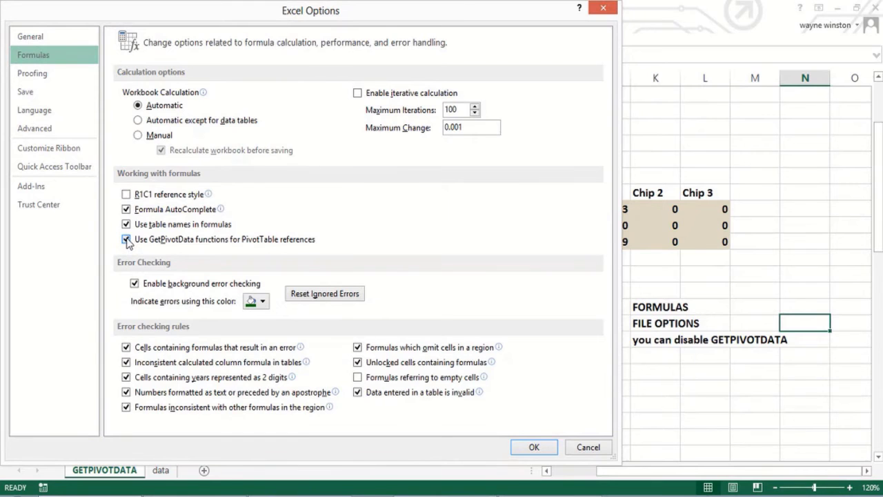
click(534, 448)
Step: Enter a plain reference to the highlighted PivotTable cell B23 in K25 and fill it down through K29
click(642, 369)
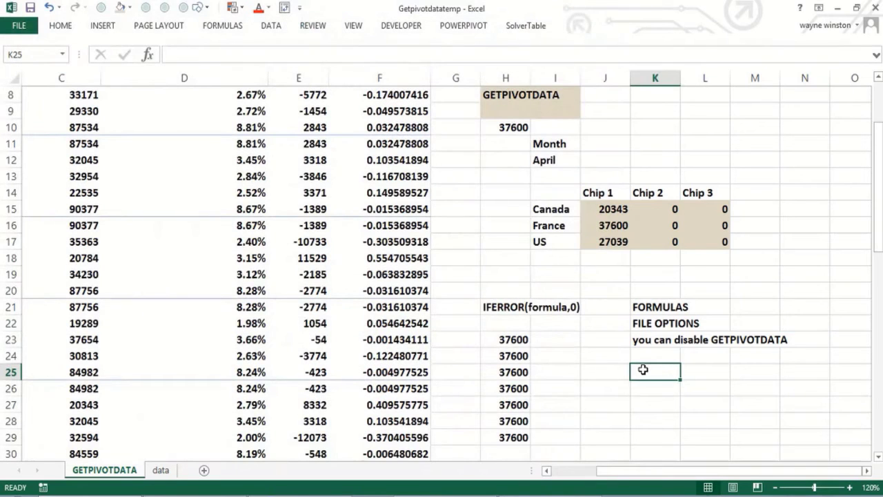
text(=)
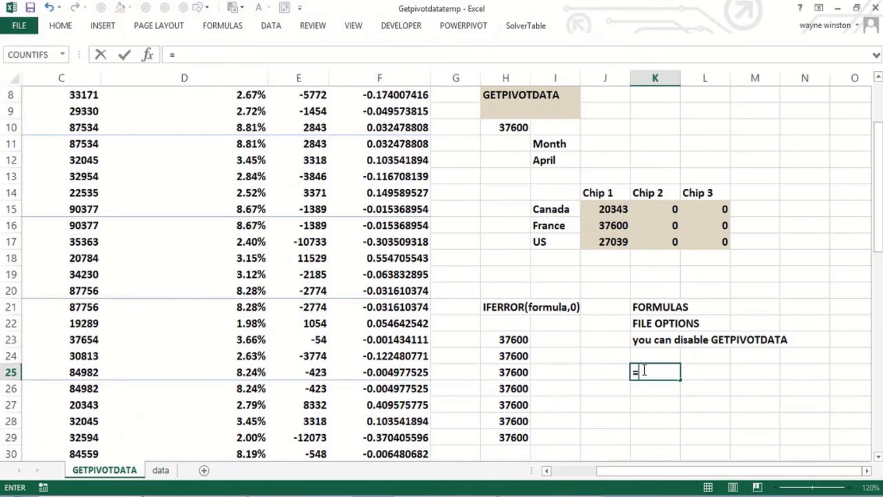
click(546, 470)
click(546, 470)
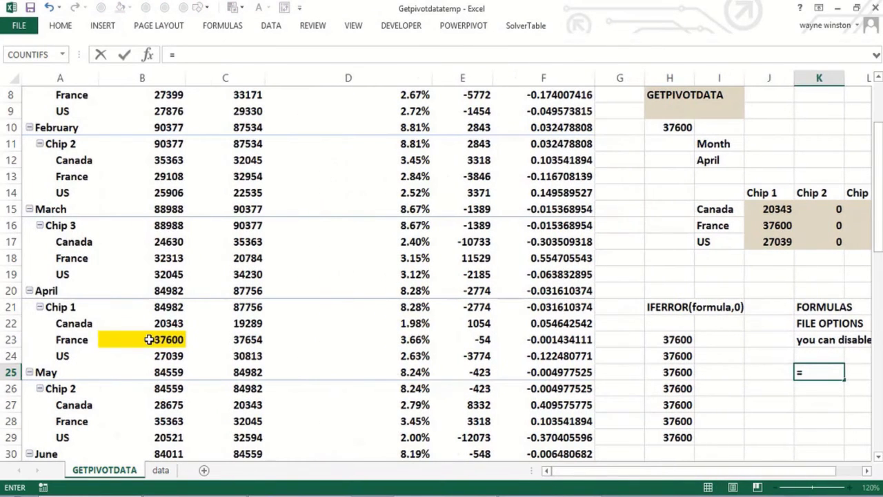
click(149, 339)
key(Return)
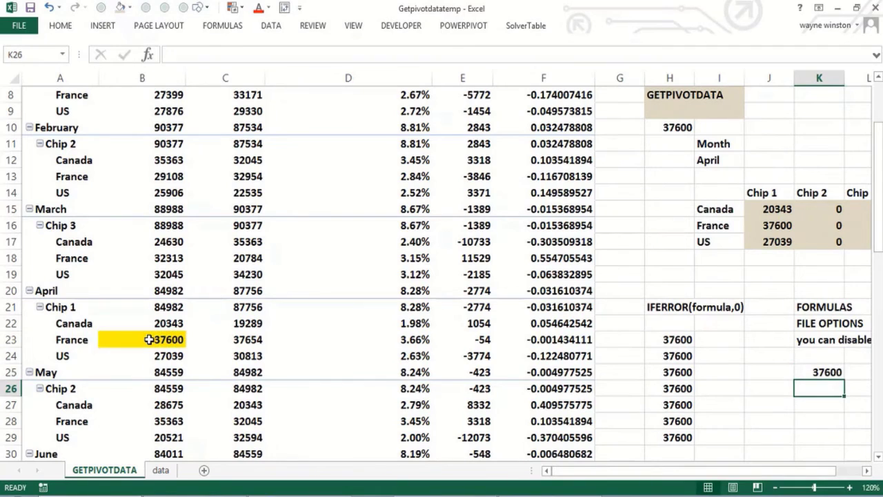
click(826, 373)
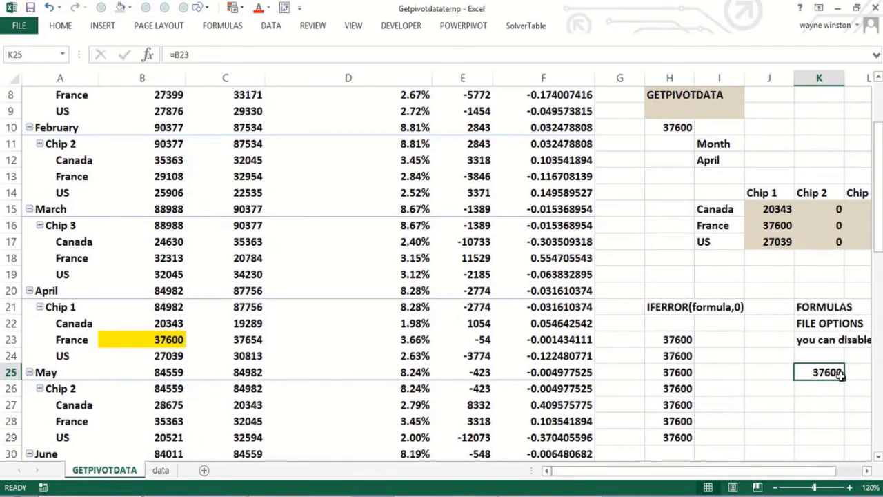
drag(842, 379, 832, 445)
Step: Set the summary table's month in I12 to May
click(760, 407)
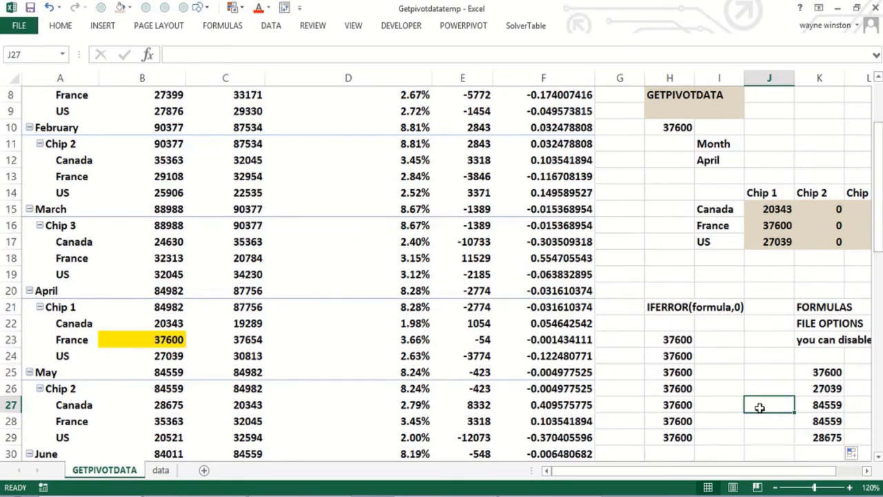
key(Right)
key(Right)
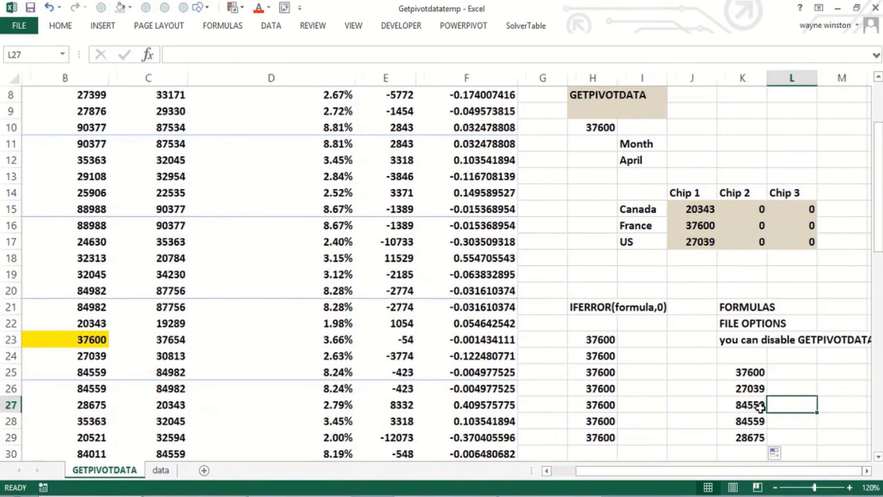
key(Left)
key(Left)
key(Up)
key(Up)
key(Up)
key(Up)
key(Up)
key(Up)
key(Up)
key(Up)
key(Up)
key(Up)
key(Up)
key(Up)
key(Up)
key(Up)
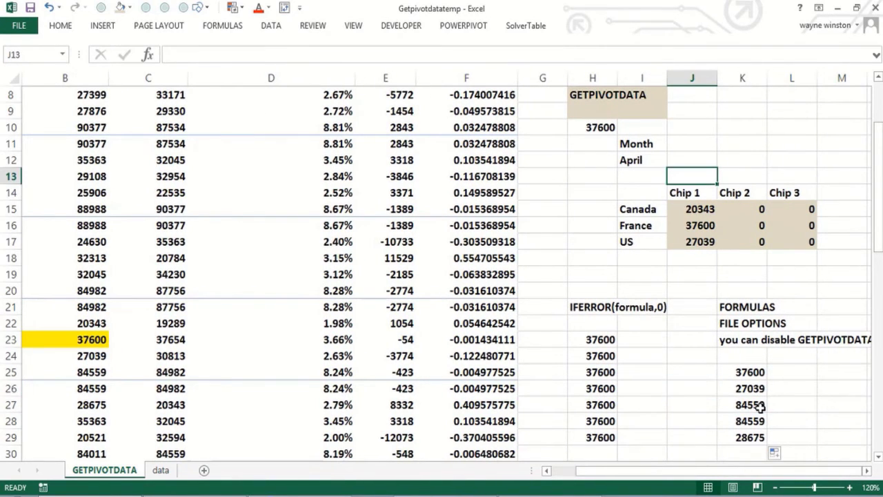
key(Left)
key(Up)
text(May)
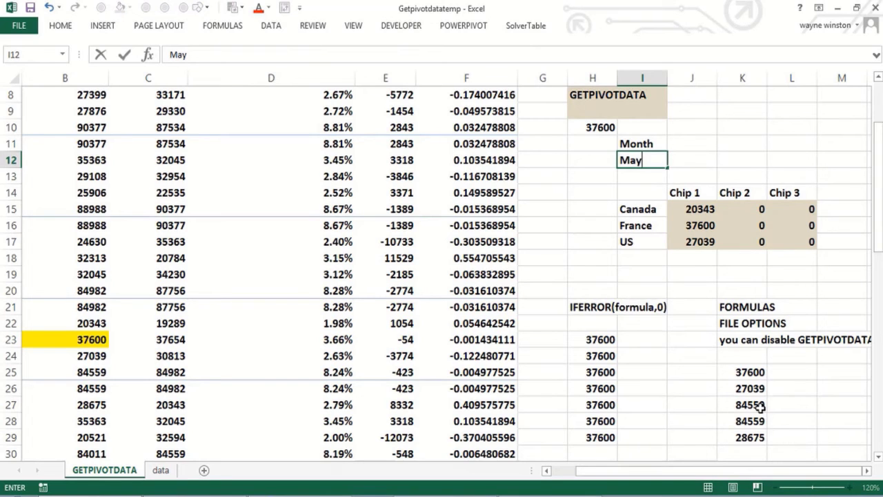
key(Return)
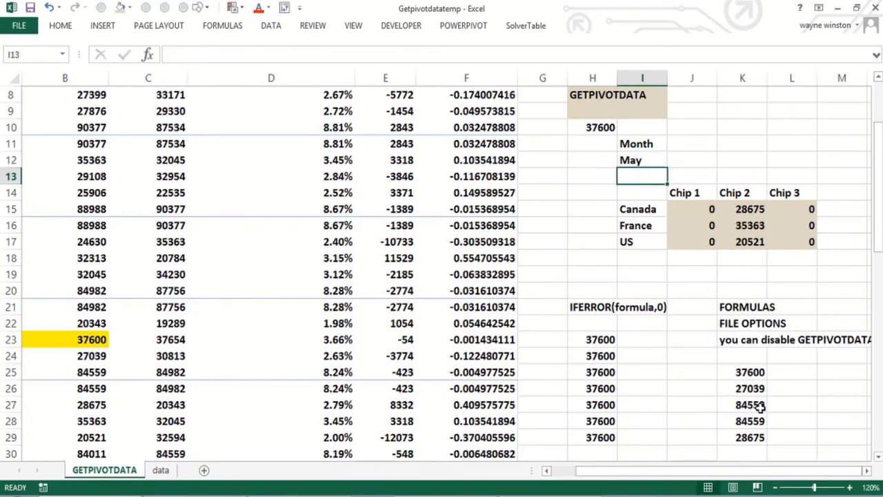
Step: Set the summary table's month in I12 to June
key(Up)
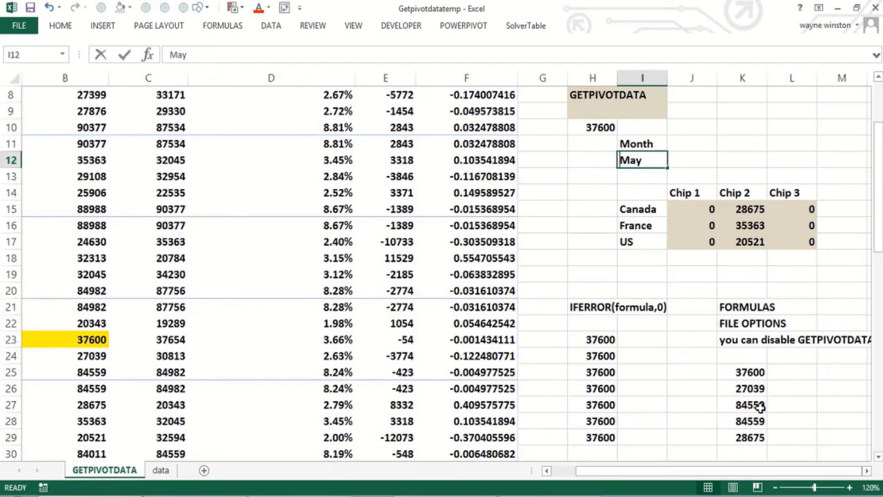
text(Ju8ne)
key(BackSpace)
key(BackSpace)
key(BackSpace)
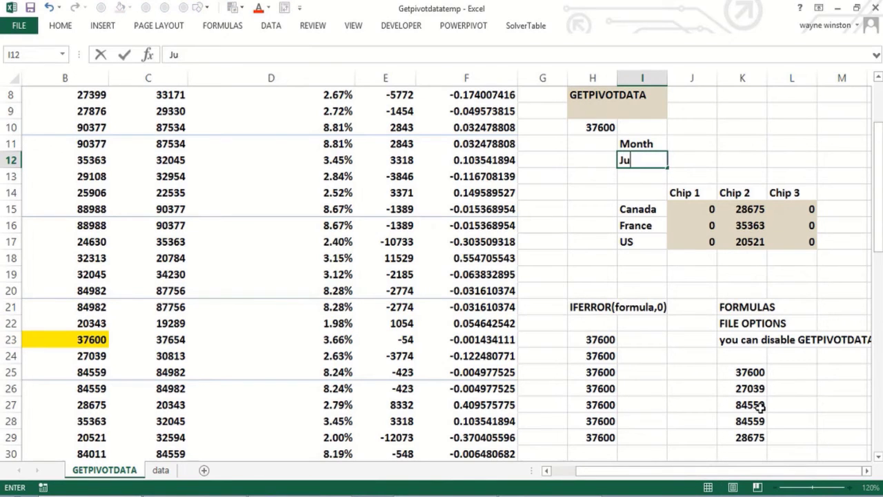
text(ne)
key(Return)
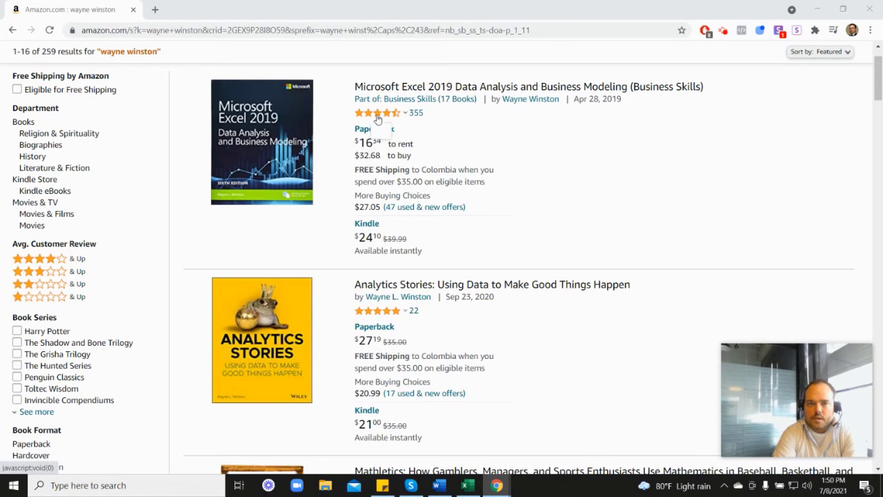
Step: Switch to the Amazon search results and look through the author's Excel and analytics books, including Marketing Analytics
mouse_move(379, 119)
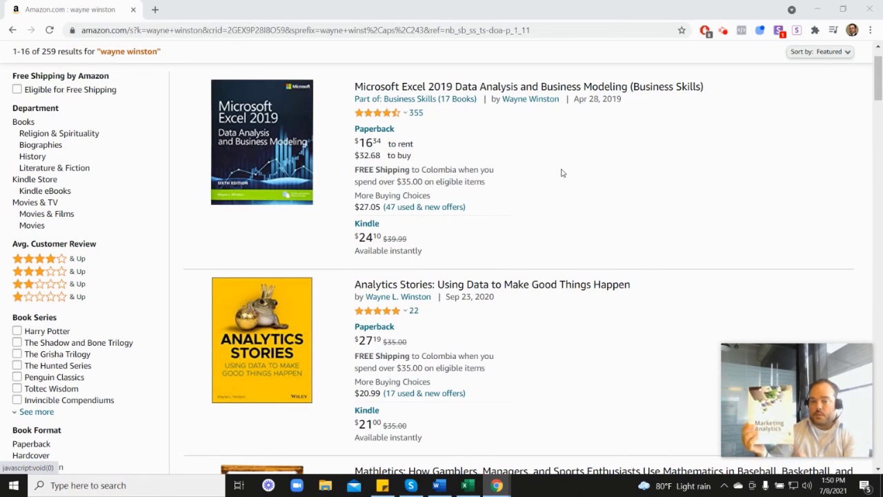
scroll(755, 283, down, 6)
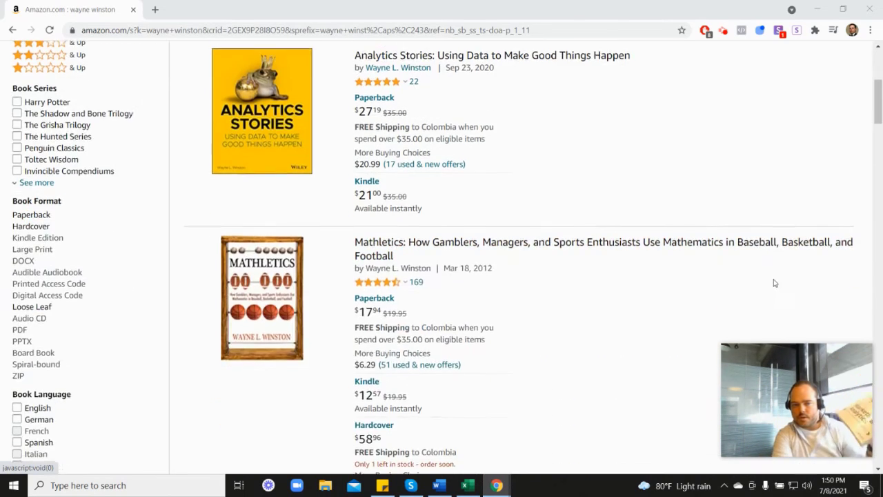
scroll(444, 341, down, 2)
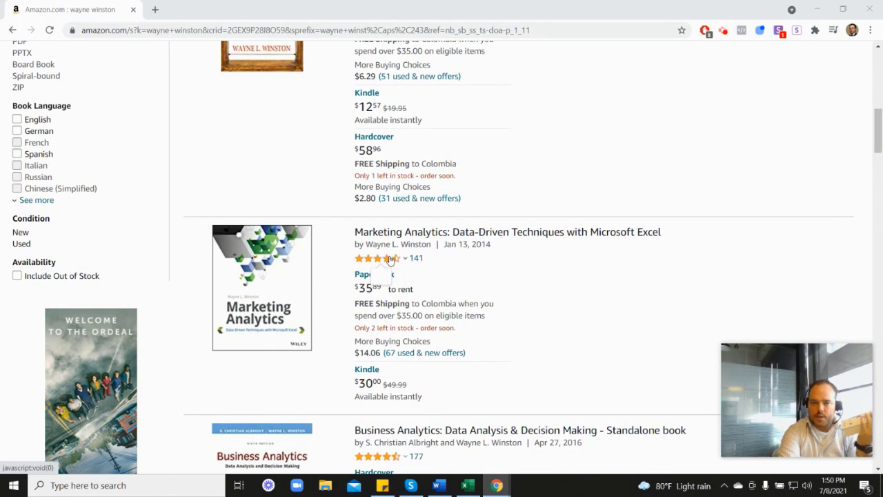
mouse_move(390, 260)
scroll(513, 263, up, 6)
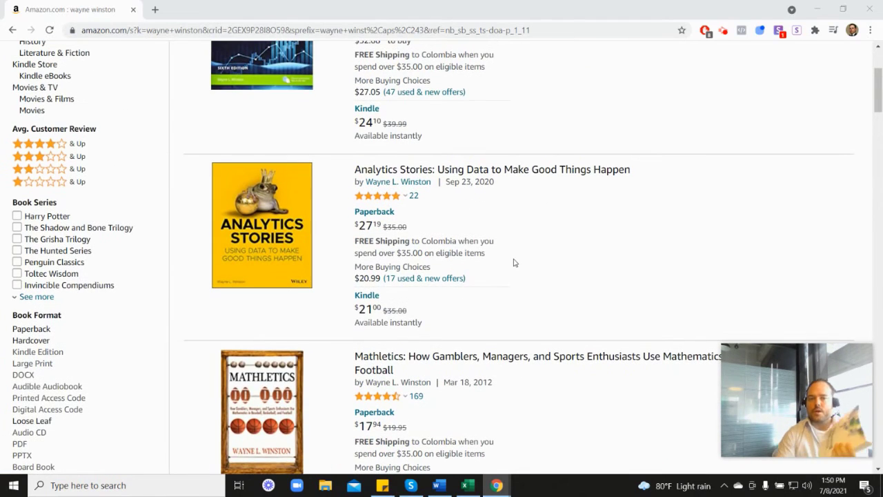